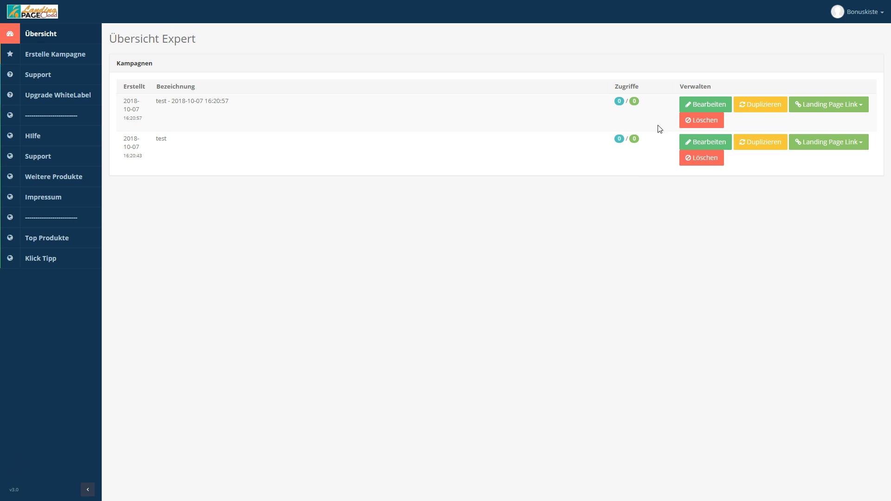
mouse_move(285, 10)
left_click_drag(614, 87, 643, 88)
left_click(643, 88)
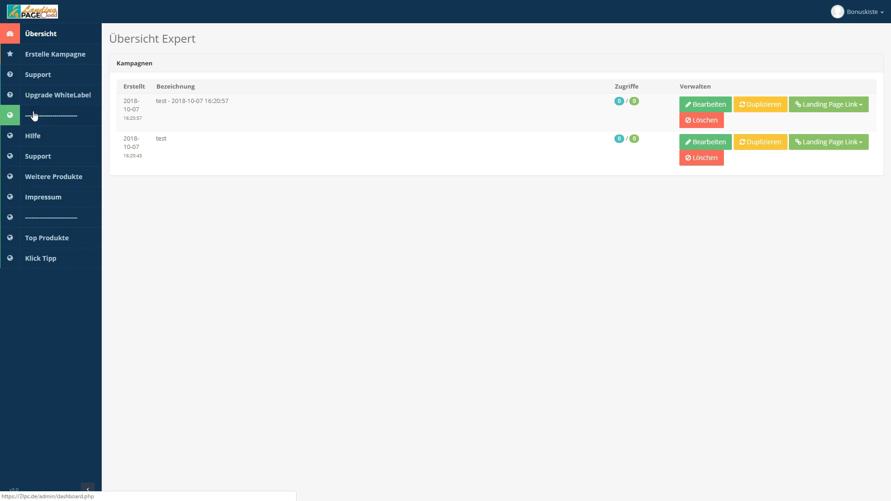
Start a new campaign and give the landing page the title "Hundetraining"
left_click(75, 64)
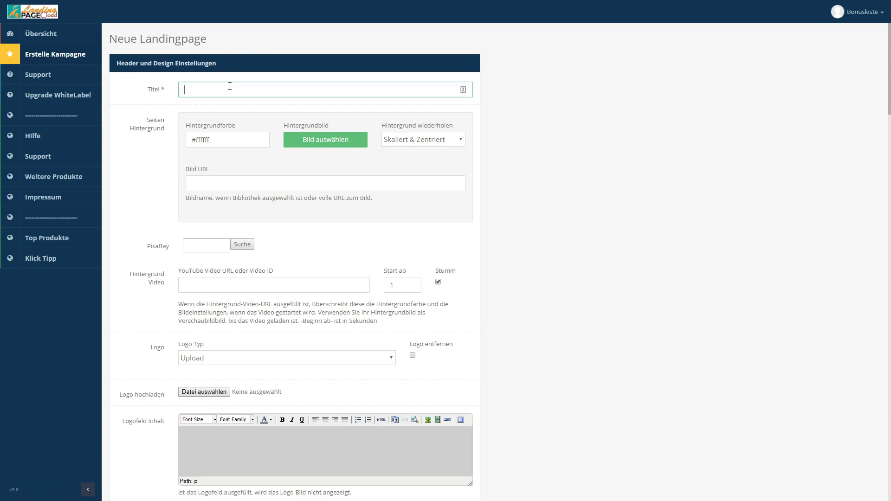
type("detraining")
Try to pick a light peach tone as the page background colour with the colour picker
left_click(227, 141)
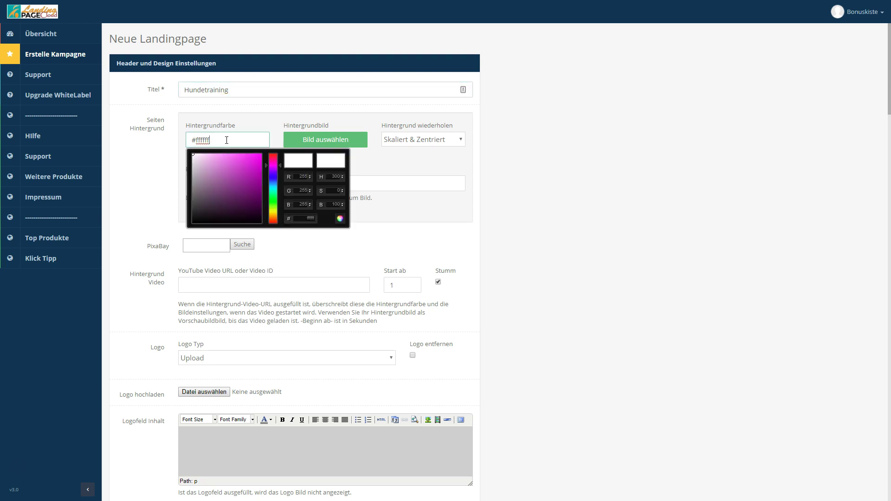
left_click(144, 129)
left_click(189, 135)
left_click(237, 185)
left_click_drag(273, 166, 273, 219)
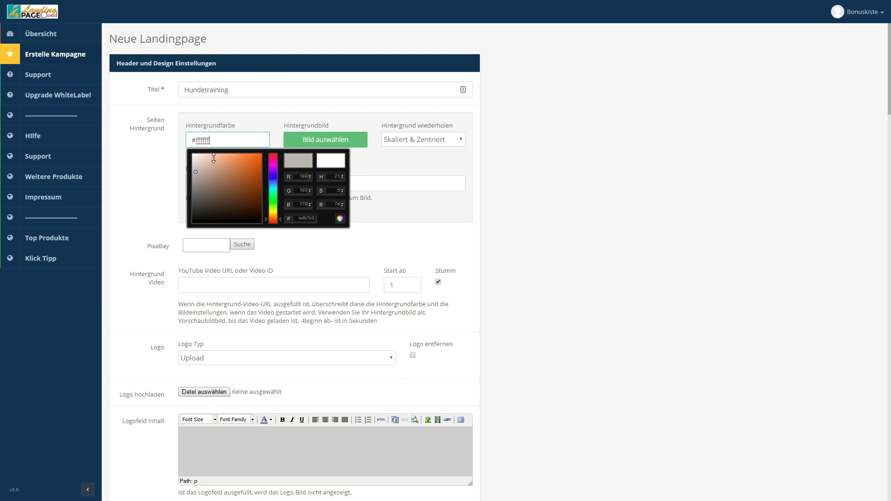
left_click_drag(199, 171, 209, 153)
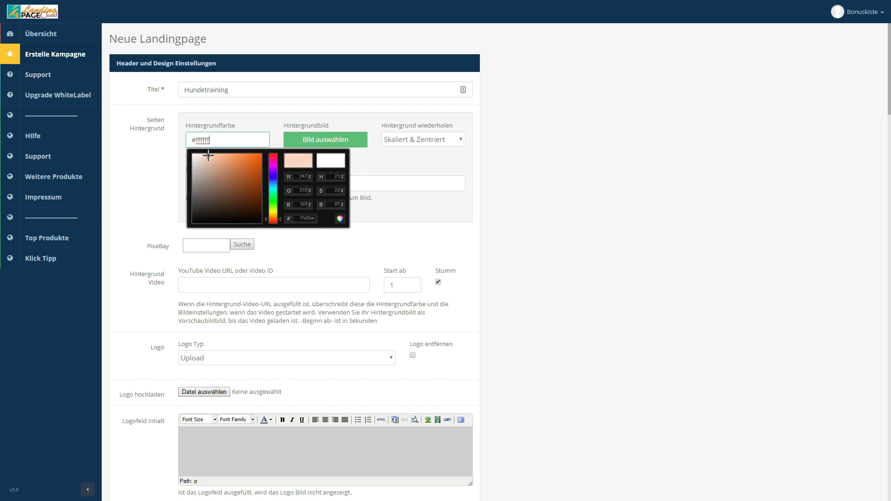
left_click(421, 160)
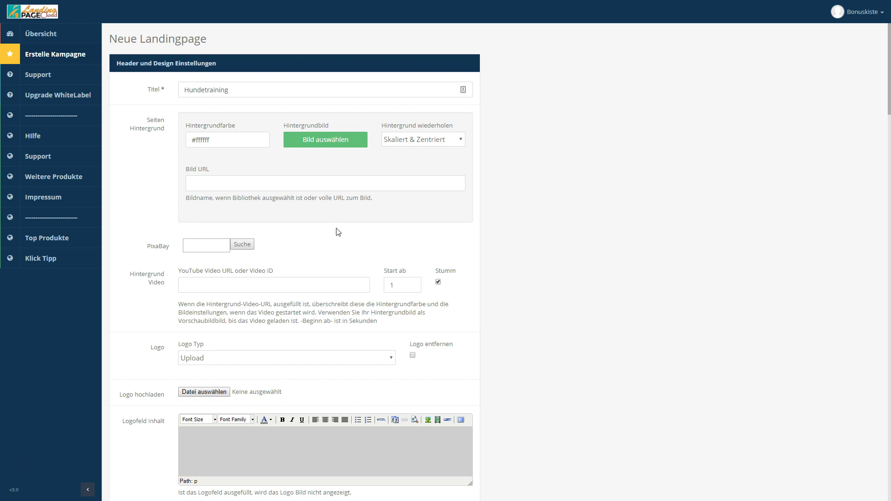
Search PixaBay for "dog" and choose the golden Labrador photo on green as the page background image
scroll(336, 226, "down", 1)
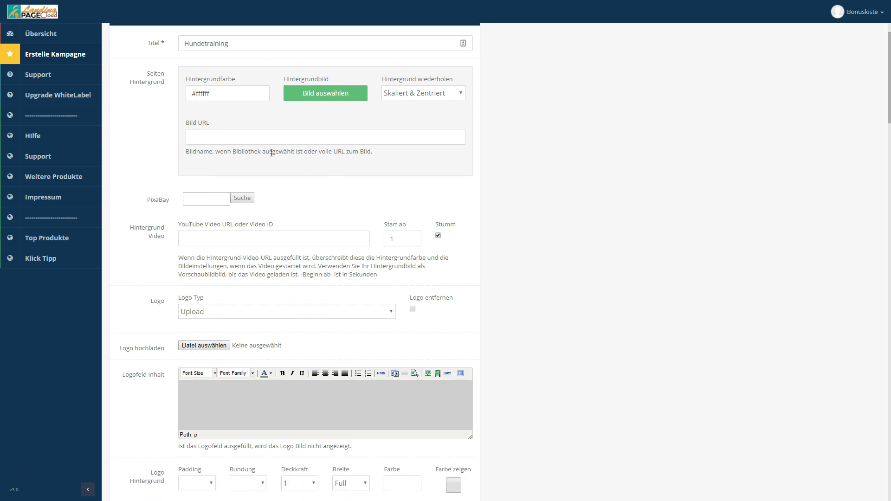
scroll(319, 175, "up", 1)
scroll(304, 189, "down", 1)
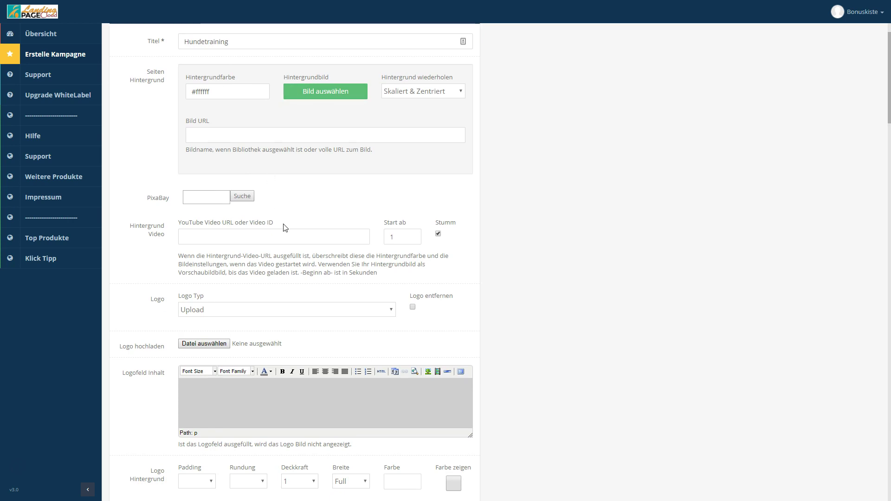
scroll(218, 170, "down", 1)
left_click(211, 155)
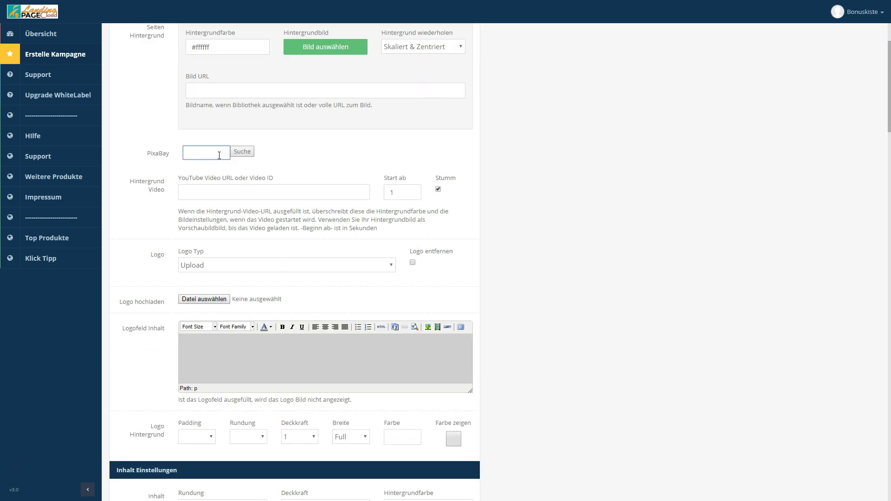
type("dog")
left_click(239, 154)
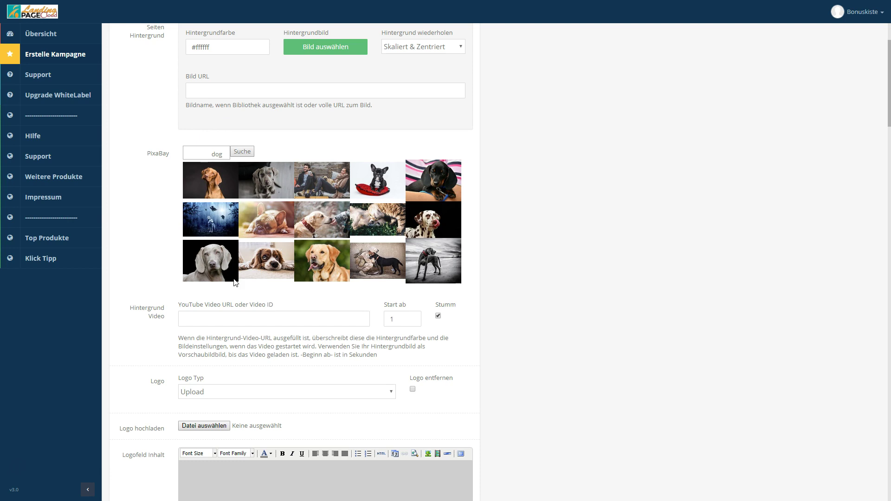
left_click(313, 267)
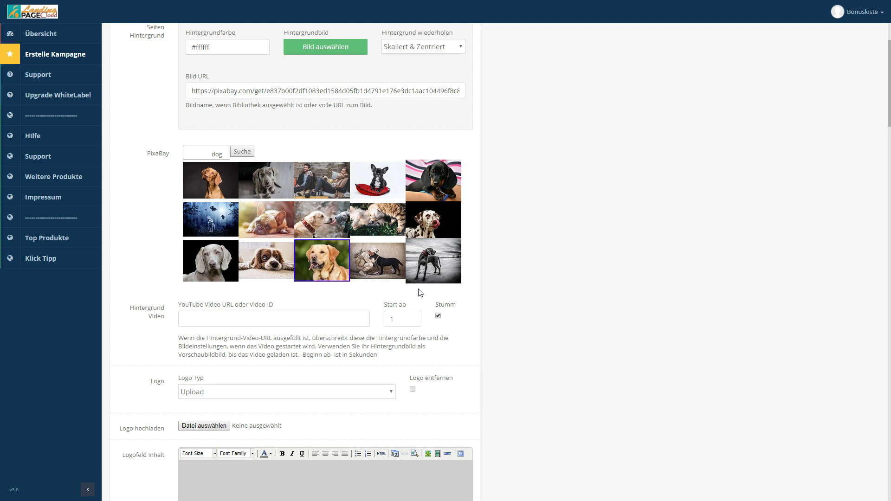
Clear the Bild URL entry of the page background
scroll(353, 177, "up", 2)
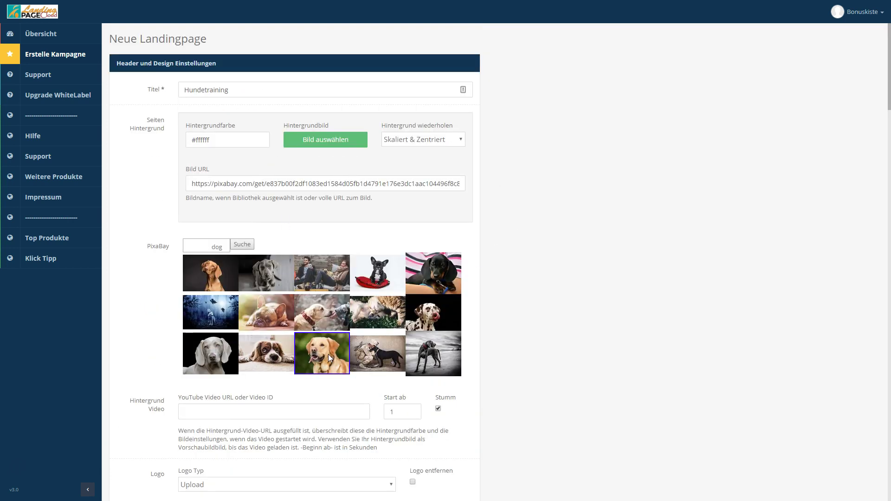
triple_click(350, 178)
key("BackSpace")
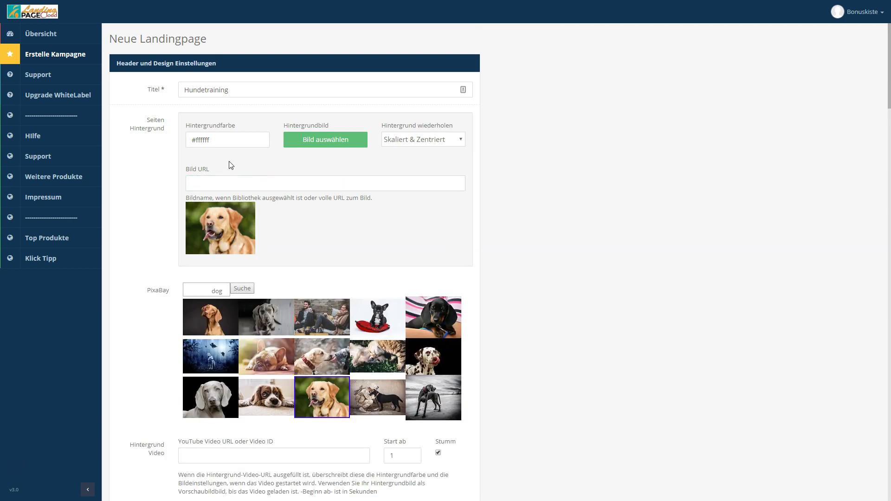
Try again to choose a different hue and shade for the page background in the colour picker
left_click(228, 138)
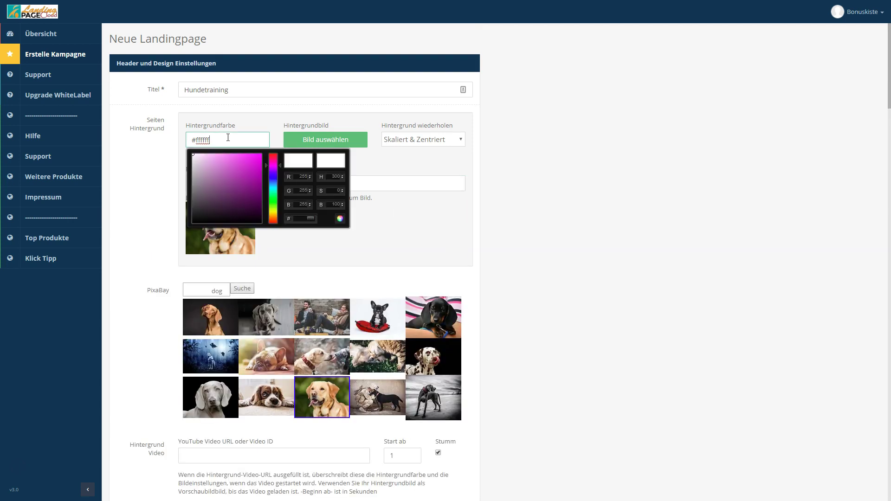
left_click(206, 165)
left_click(277, 195)
left_click_drag(276, 195, 275, 209)
left_click(213, 161)
left_click(450, 224)
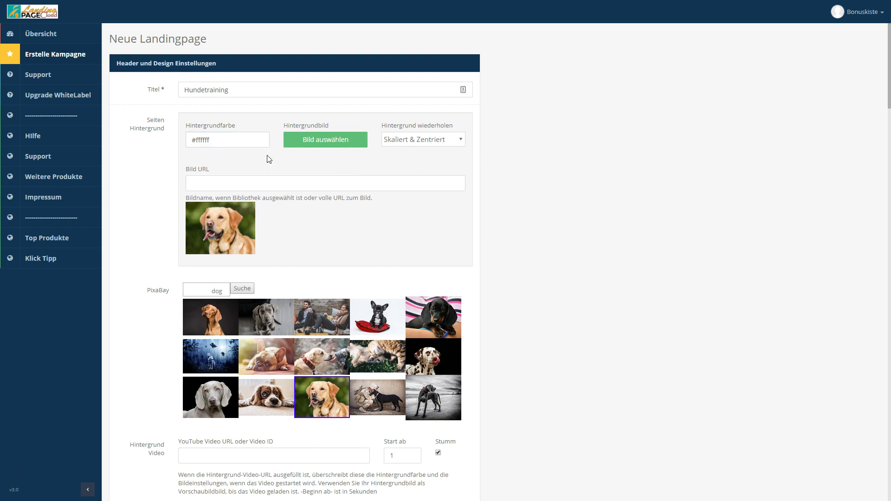
Choose a muted yellow for the page background and enter its hex value #d1d175 as the Hintergrundfarbe
left_click(213, 138)
left_click(237, 167)
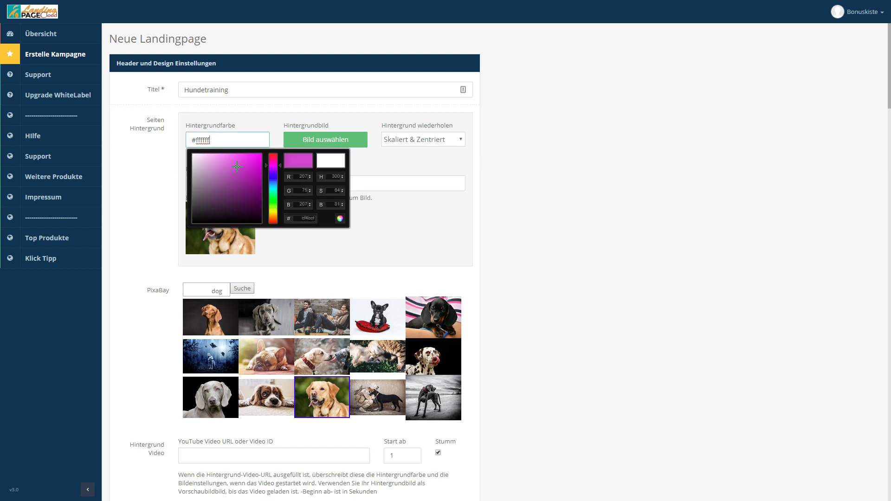
double_click(306, 218)
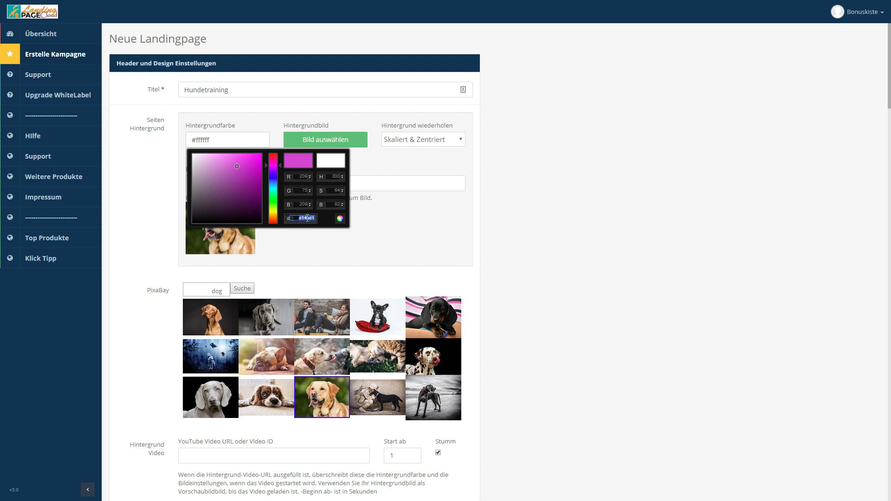
left_click(273, 212)
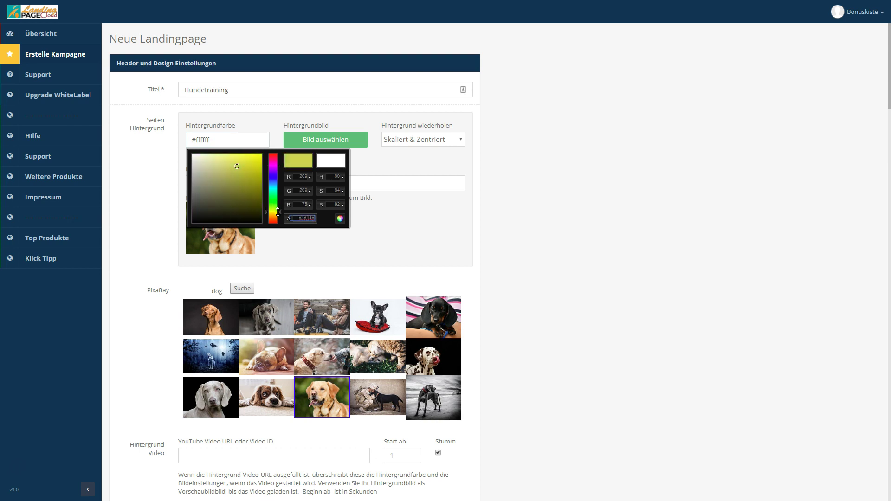
left_click(223, 167)
left_click(175, 168)
double_click(203, 140)
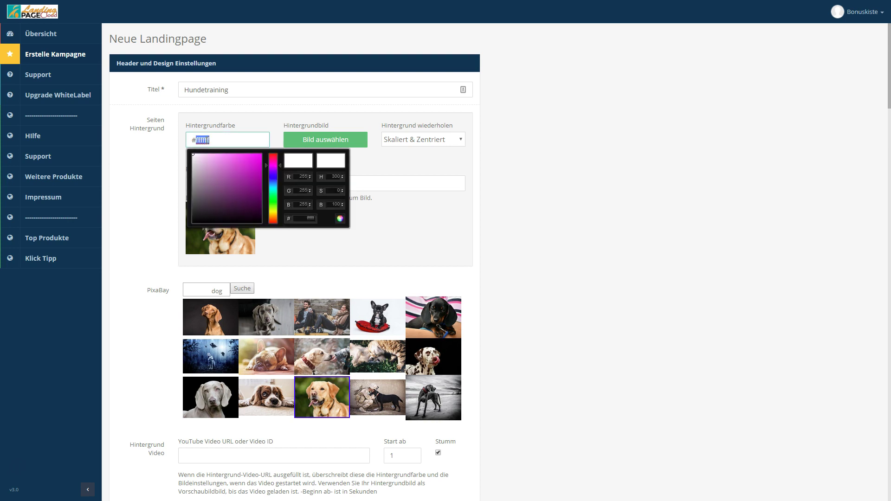
type("d1d175")
Try a slightly stronger yellow shade for the page background and dismiss the colour picker
scroll(497, 151, "down", 2)
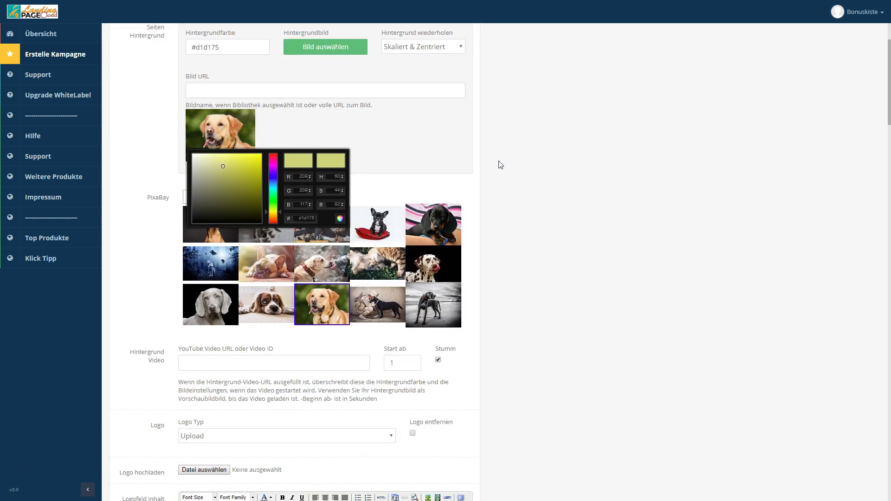
scroll(381, 182, "up", 2)
left_click(216, 202)
left_click(228, 163)
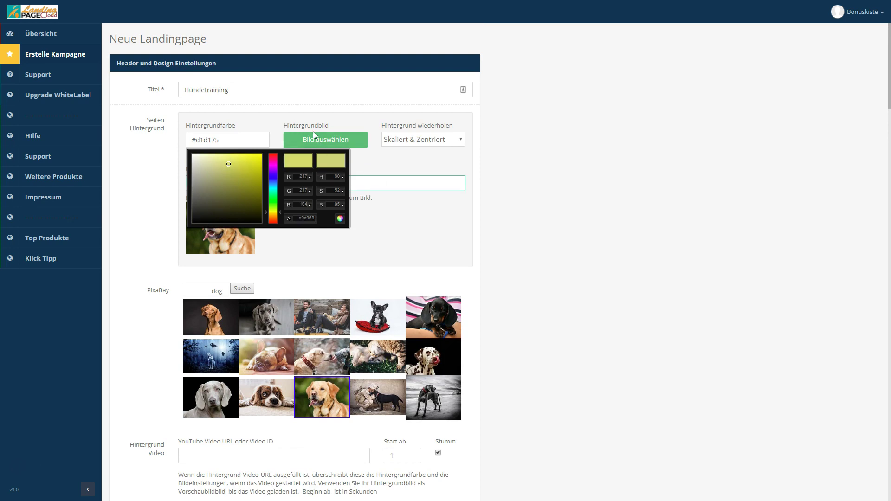
left_click(219, 140)
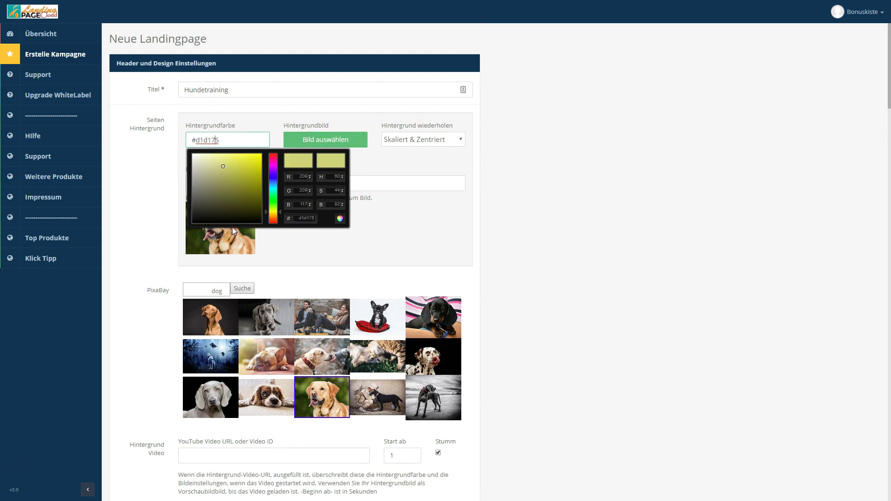
scroll(450, 252, "down", 5)
left_click(448, 253)
scroll(420, 185, "up", 5)
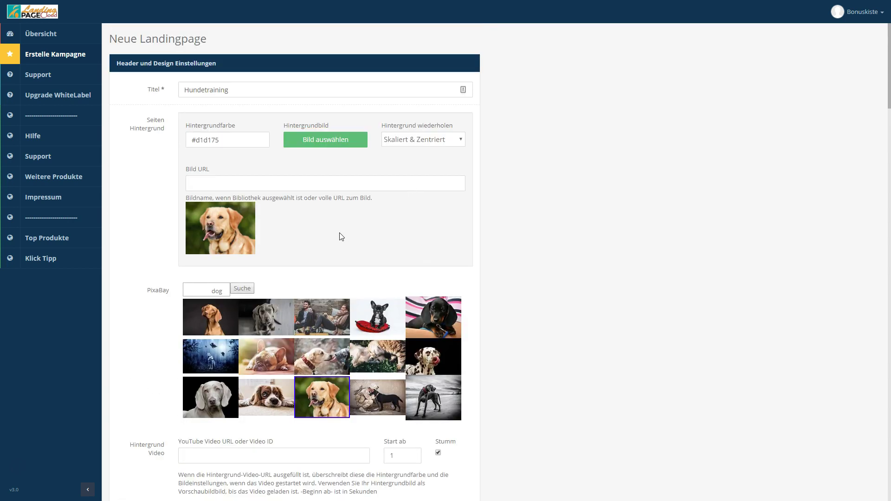
Check the Logo Typ options, keep Upload, and enable Logo entfernen for the landing page
scroll(335, 234, "down", 2)
scroll(260, 157, "down", 2)
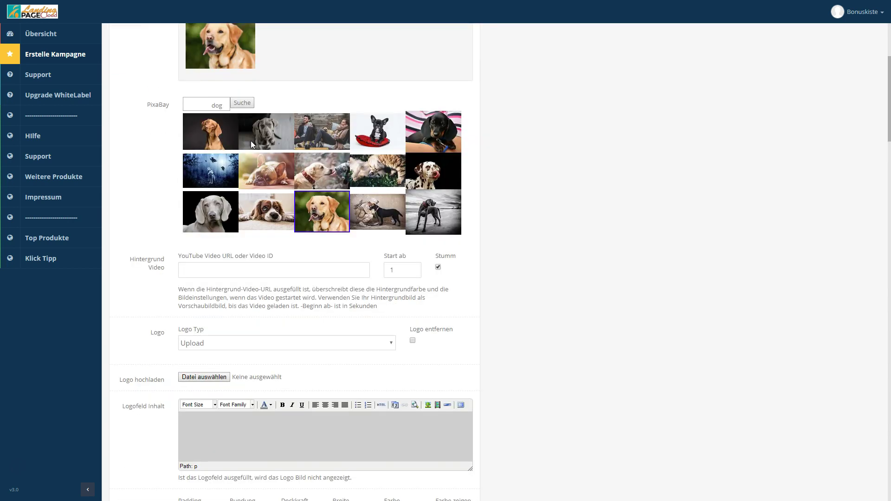
scroll(251, 141, "down", 1)
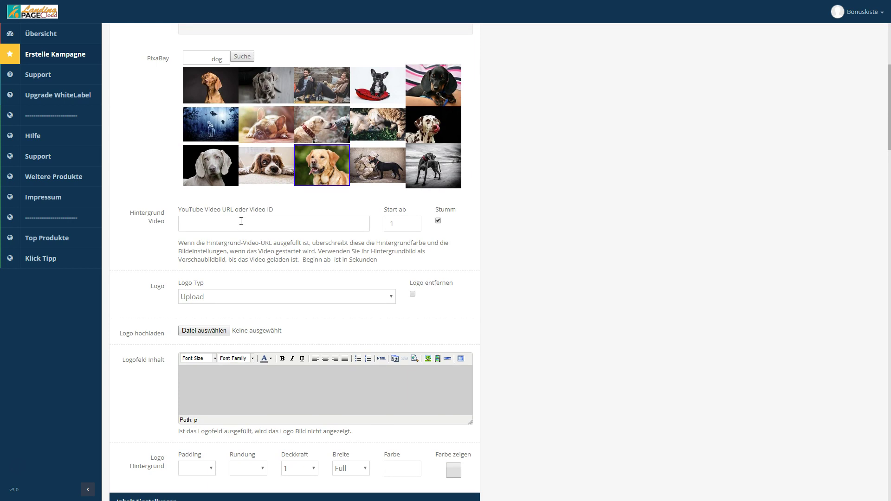
scroll(241, 221, "down", 2)
left_click(200, 206)
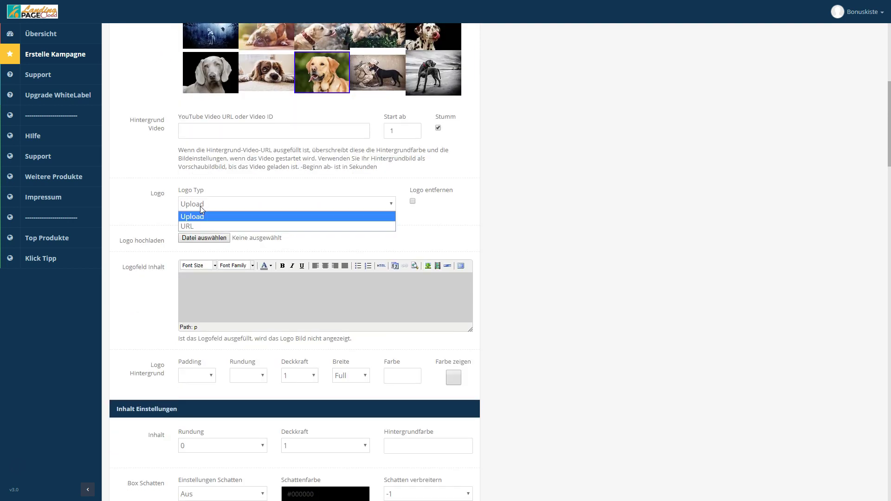
left_click(223, 204)
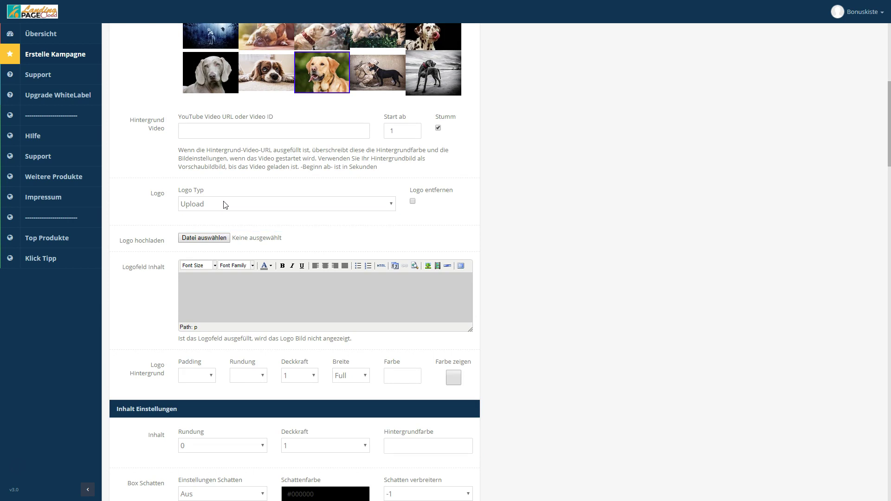
left_click(413, 201)
Replace the placeholder text of the Überschrift with "Erziehe deinen Vierbeiner zum optimalen Begleiter"
scroll(344, 166, "down", 3)
scroll(334, 161, "up", 2)
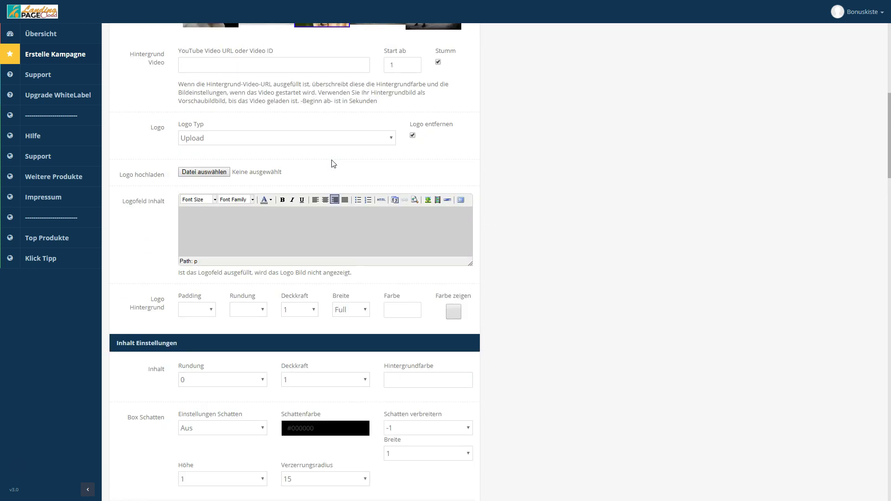
scroll(276, 223, "down", 2)
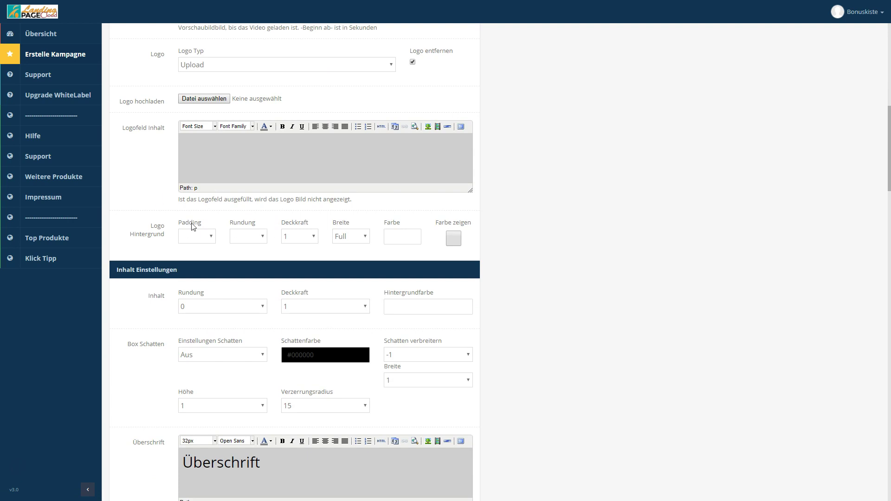
scroll(221, 238, "down", 2)
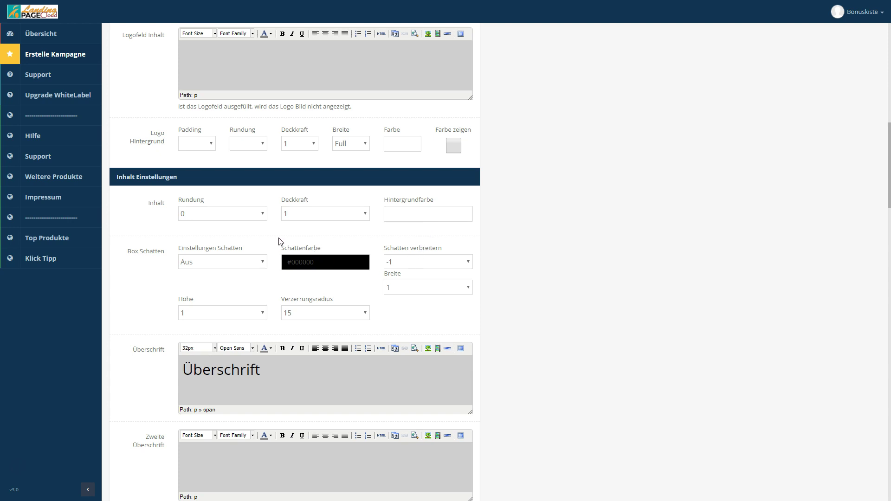
scroll(274, 245, "down", 3)
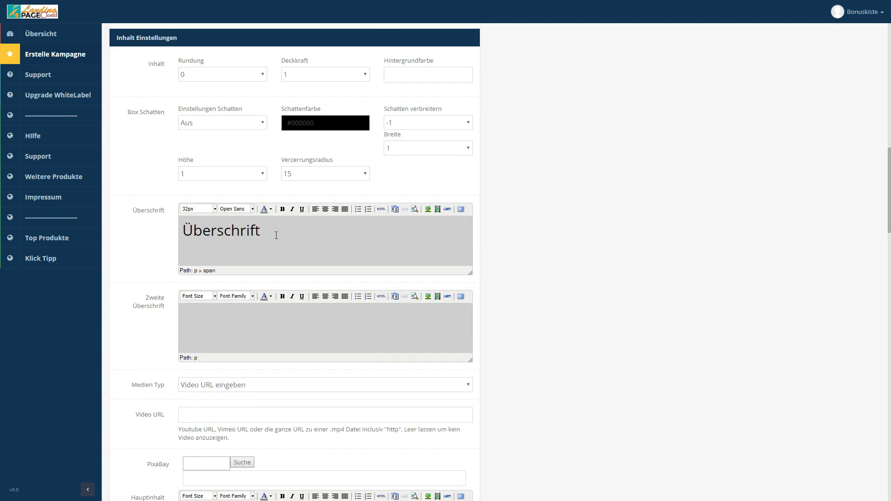
double_click(243, 235)
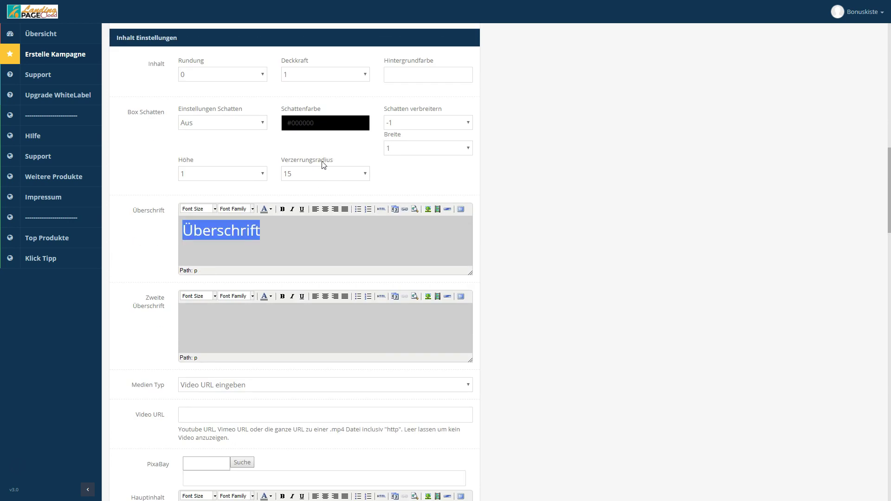
type("Erziehe")
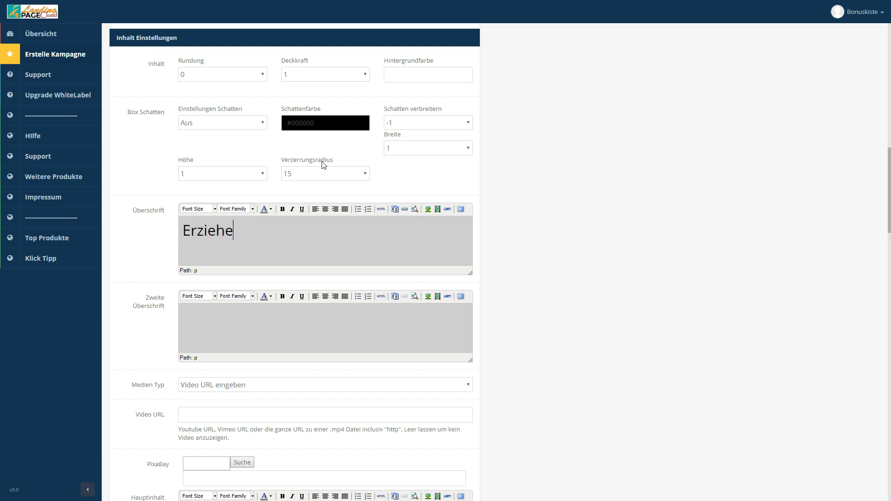
type(" deinen Virv")
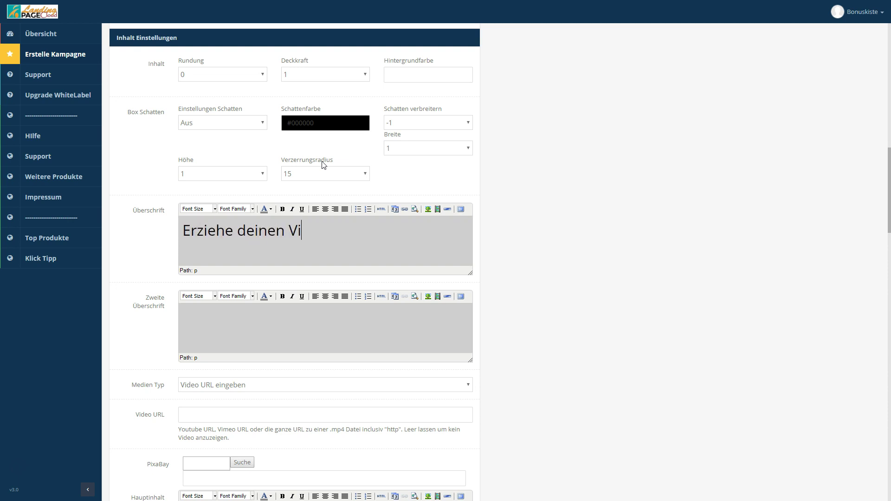
key("BackSpace")
key("BackSpace")
type("ev")
key("BackSpace")
type("rbeiner zum optimalen")
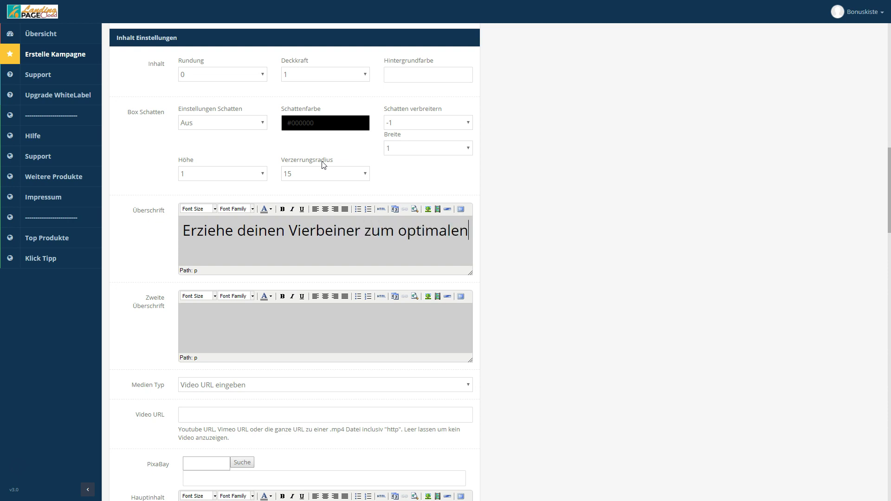
type(" Begleiter")
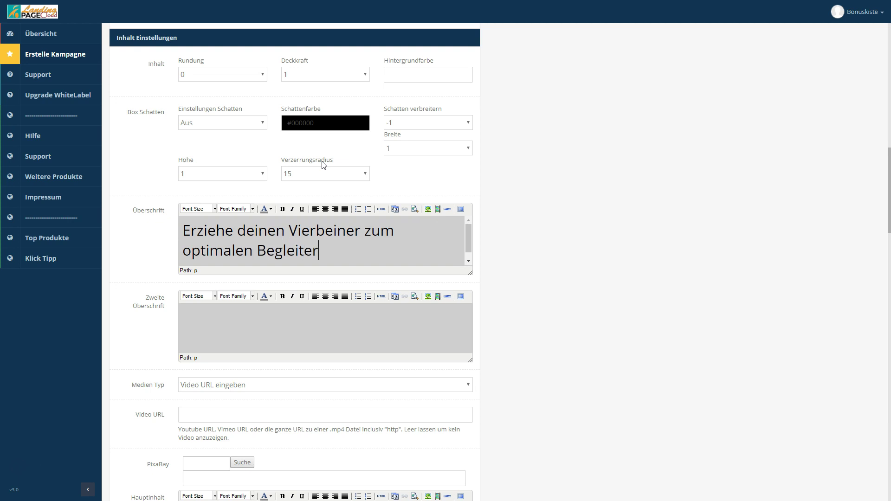
Check the second heading field, the Medien Typ options and the Video URL field, keeping Video URL eingeben and leaving the fields empty
left_click(246, 329)
scroll(250, 324, "down", 2)
left_click(230, 292)
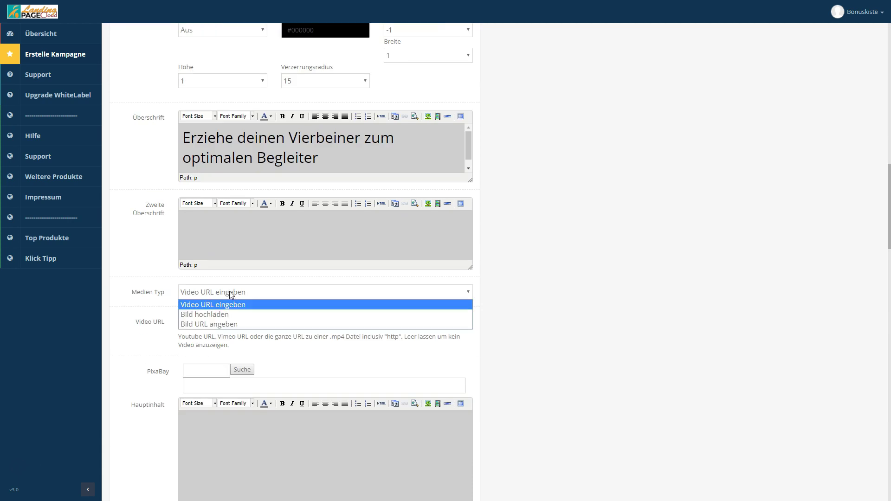
left_click(229, 291)
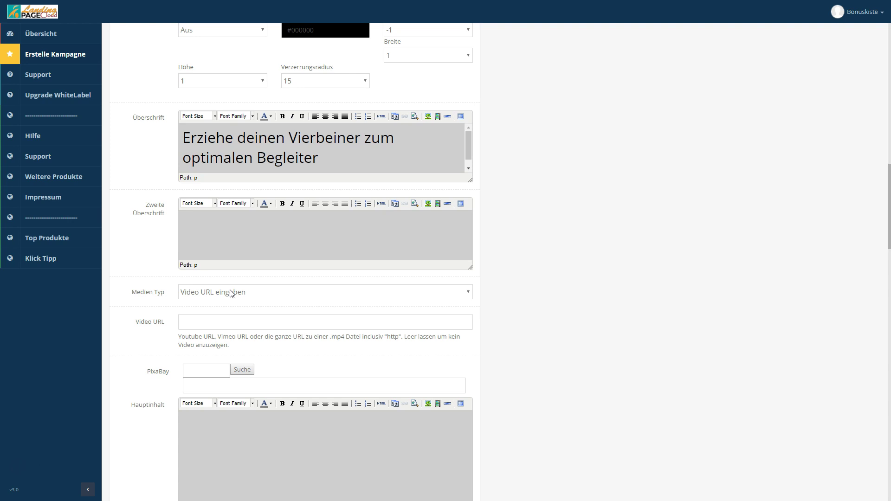
scroll(231, 293, "down", 2)
left_click(221, 235)
left_click(563, 272)
scroll(235, 269, "down", 2)
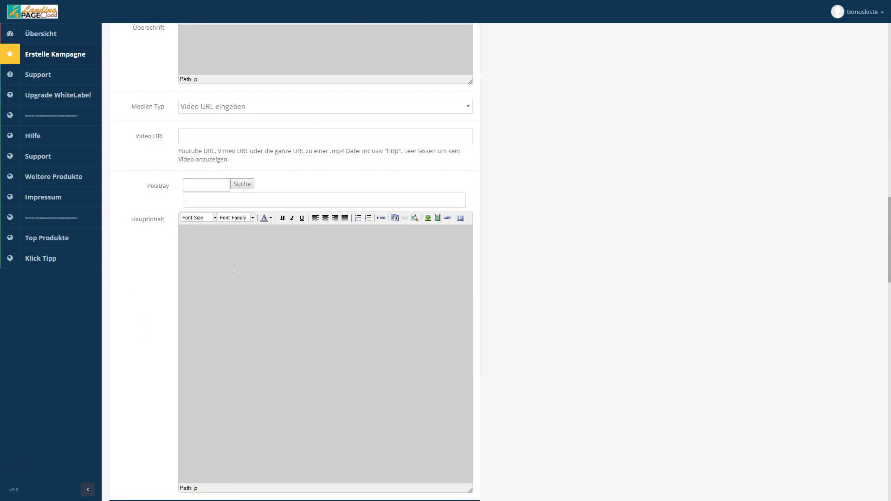
Search PixaBay for "dog" in the content settings and select the golden-coloured dog with its tongue out
scroll(233, 193, "down", 2)
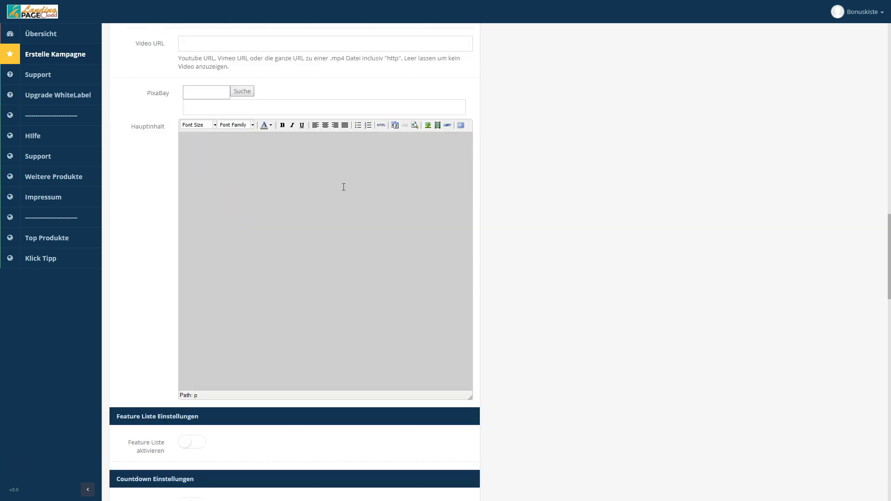
left_click(194, 93)
type("dog")
left_click(249, 92)
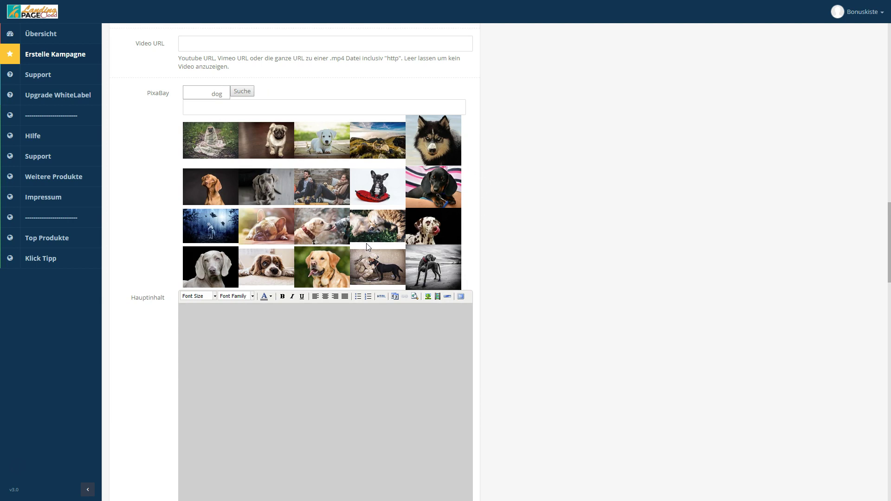
left_click(333, 272)
Activate the Feature Liste, choose the boxed check mark as bullet style and enter "schnell, seriös, einfach" as list elements
scroll(570, 181, "down", 4)
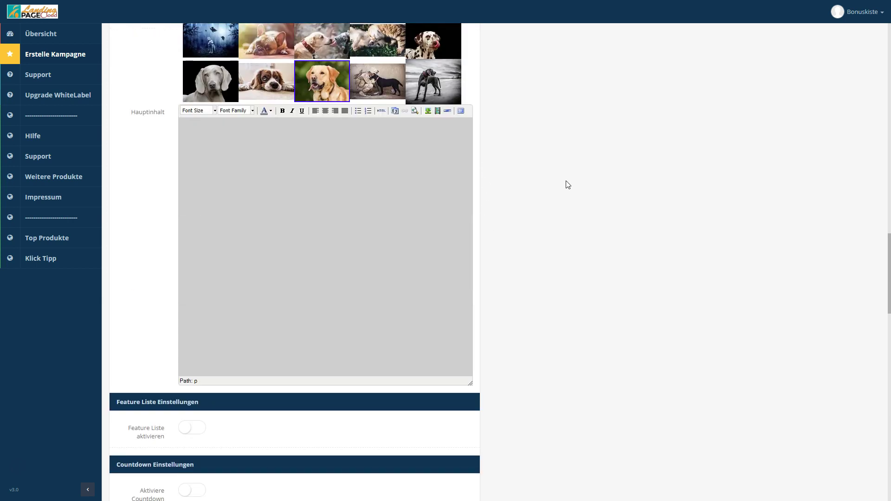
scroll(306, 192, "down", 2)
scroll(306, 192, "down", 4)
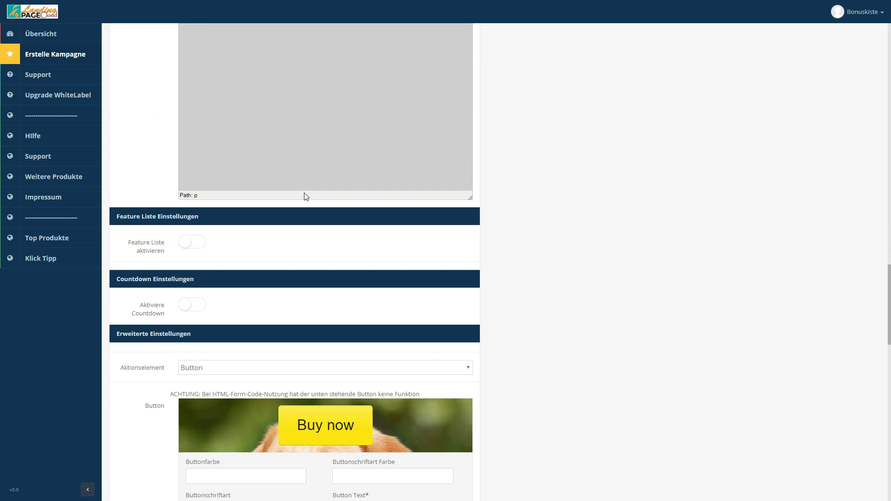
left_click(188, 150)
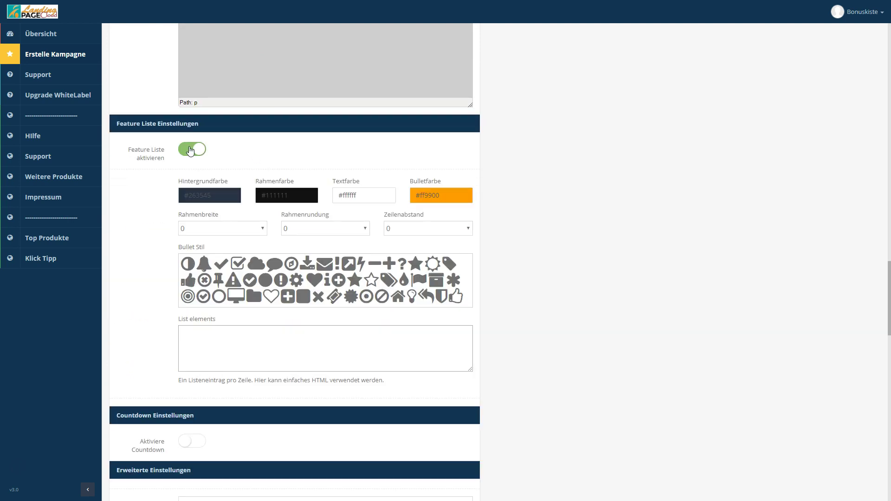
left_click(237, 265)
left_click(225, 263)
left_click(290, 335)
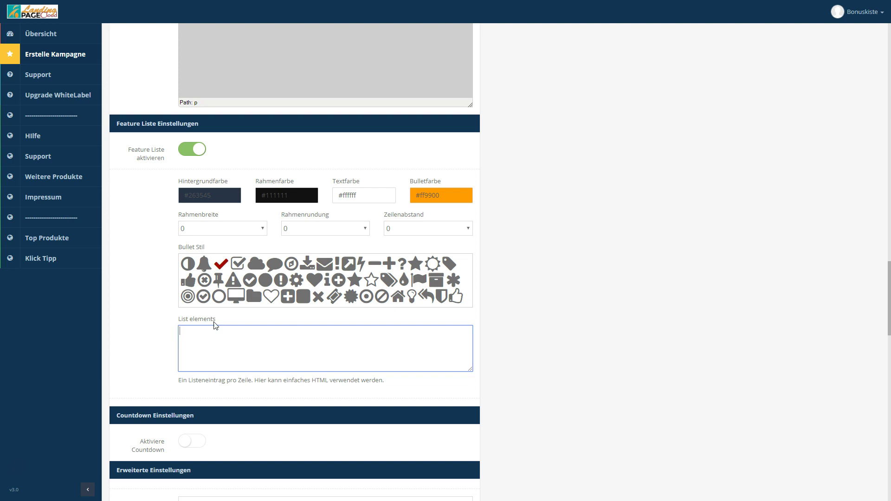
left_click(239, 263)
left_click(243, 340)
type("schnell, seriös, einfach")
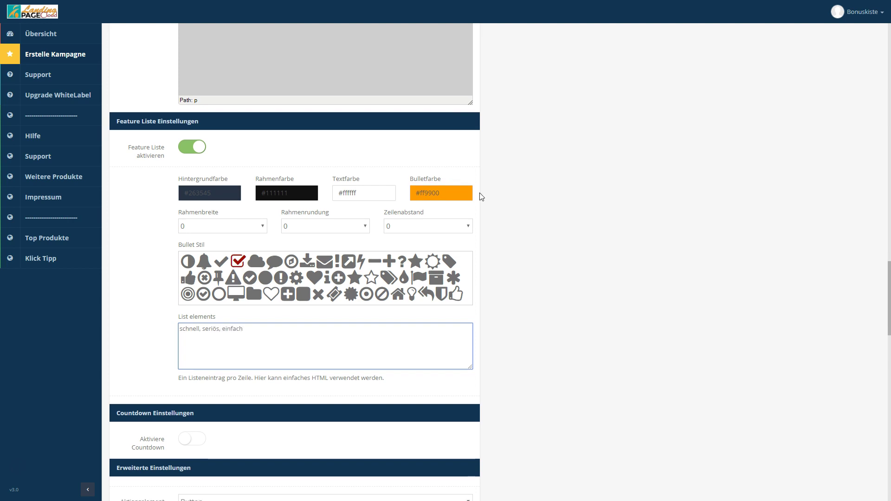
Enable the countdown briefly to view its settings, turn it off again, and check the Aktionselement options while keeping Button
scroll(481, 200, "down", 5)
left_click(190, 210)
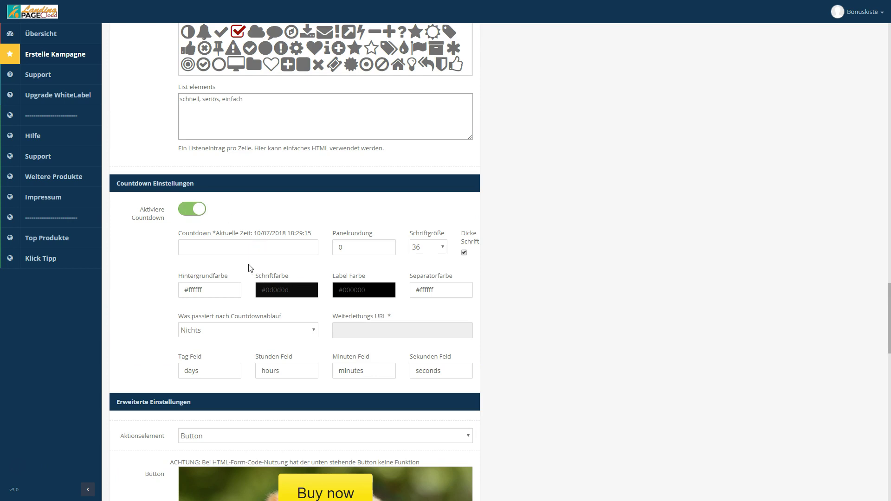
left_click(197, 212)
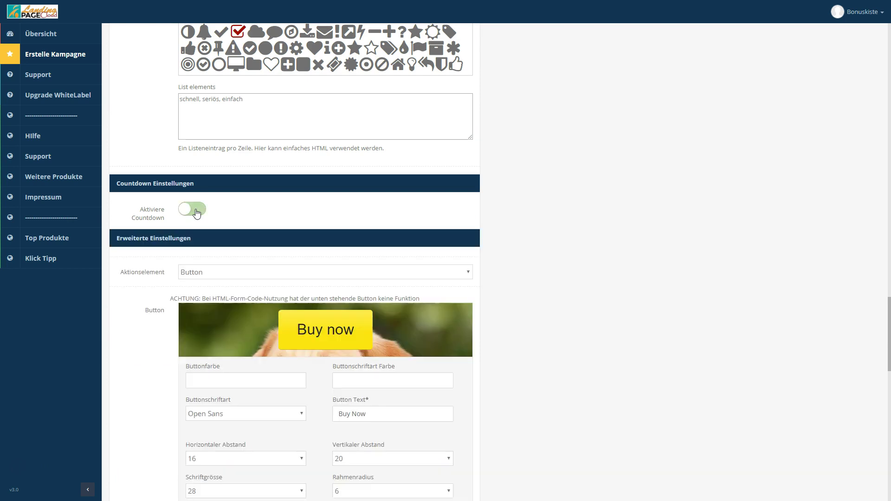
left_click(214, 274)
left_click(214, 275)
Set the action button's text to "Jetzt kaufen" and check it in the button preview
scroll(222, 279, "down", 5)
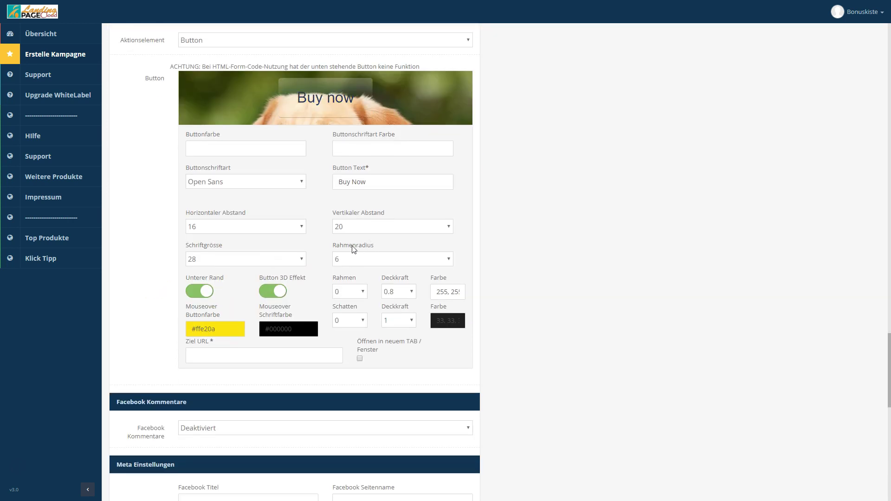
triple_click(357, 184)
type("Jetzt kaufen")
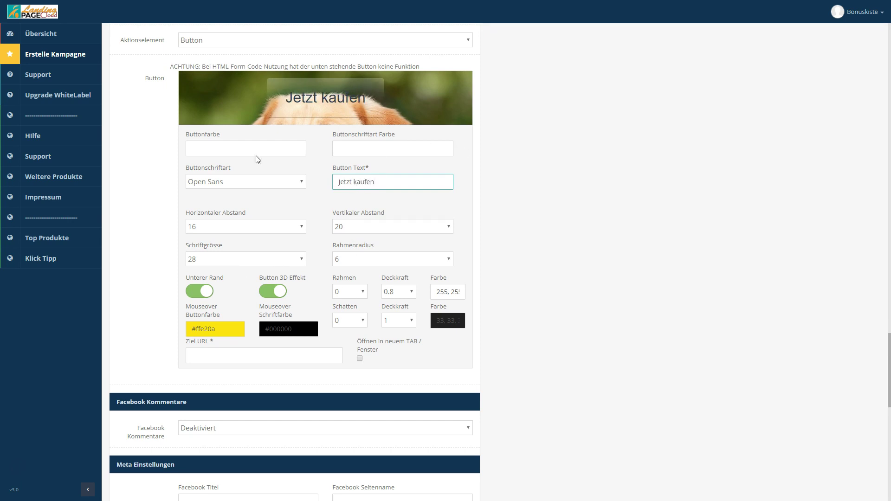
scroll(302, 111, "up", 4)
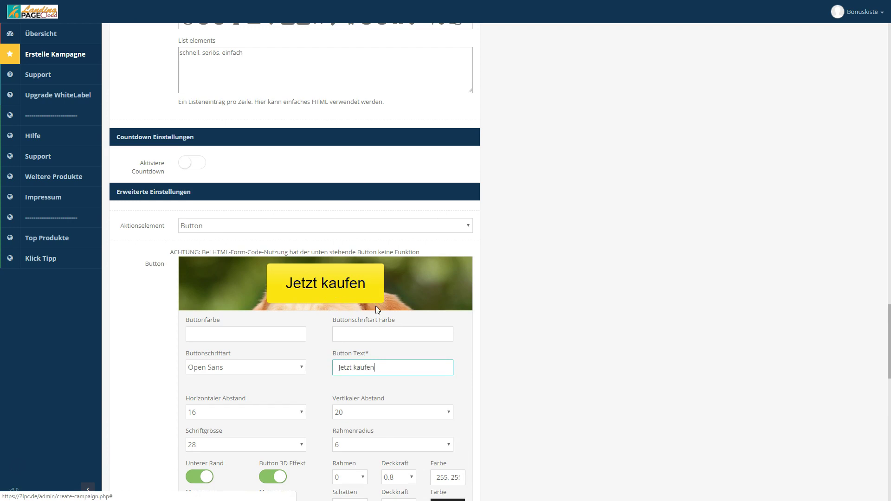
Examine the Facebook meta fields and the Head and Body Einbindung tracking fields, leaving them empty
scroll(376, 305, "down", 10)
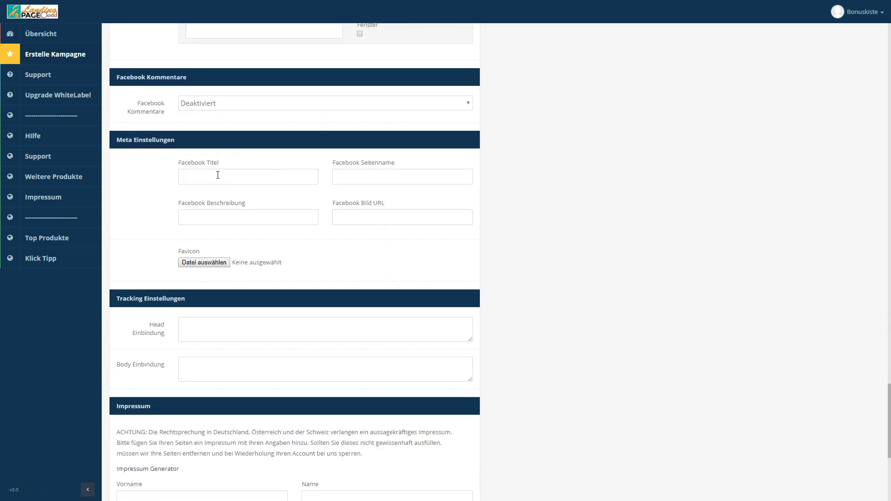
left_click(235, 178)
scroll(246, 254, "down", 3)
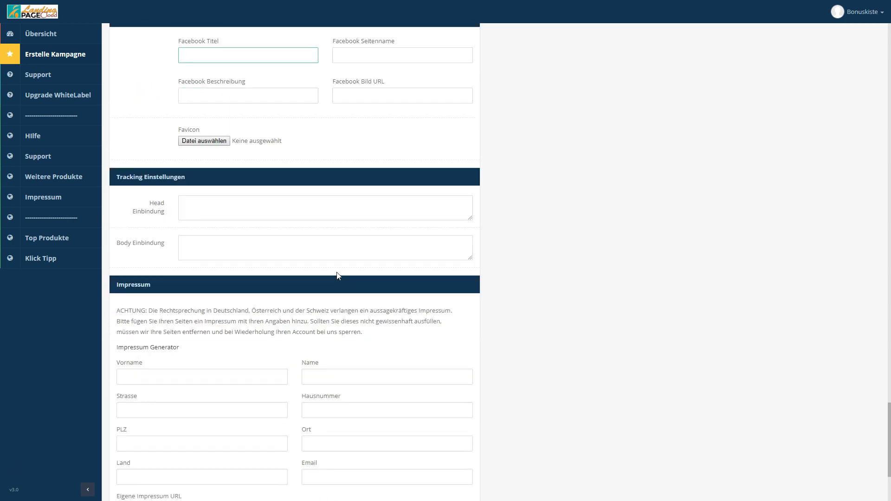
left_click(256, 191)
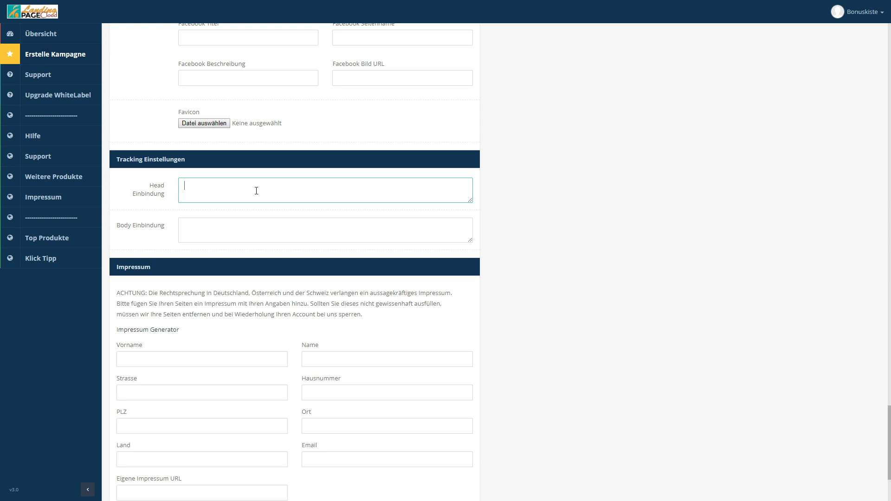
scroll(254, 189, "down", 1)
scroll(197, 213, "down", 1)
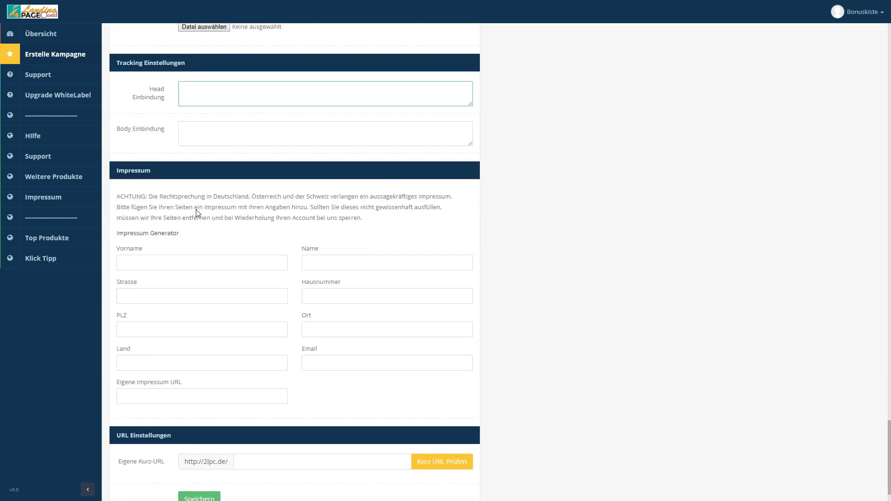
Fill in the first name, last name, street and house number in the Impressum generator with sample data
scroll(197, 213, "down", 1)
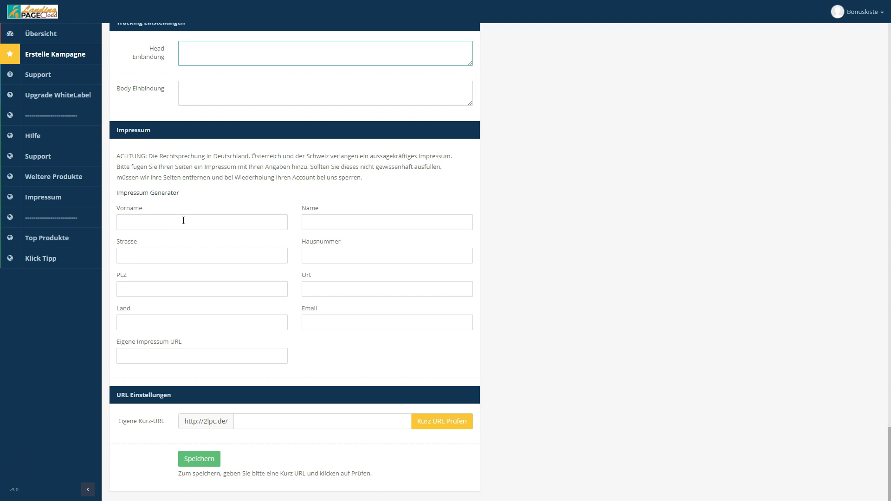
left_click(184, 220)
type("test")
key("Tab")
type("test")
key("Tab")
type("mus")
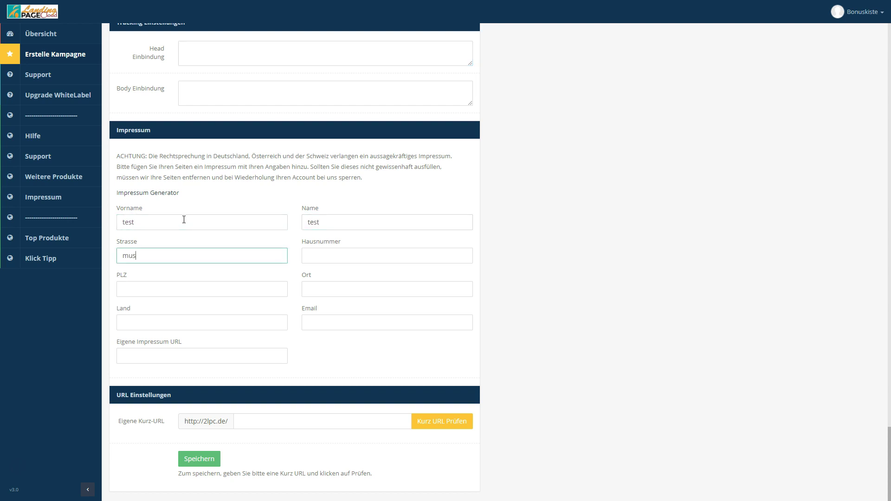
type("terstrasse")
key("Tab")
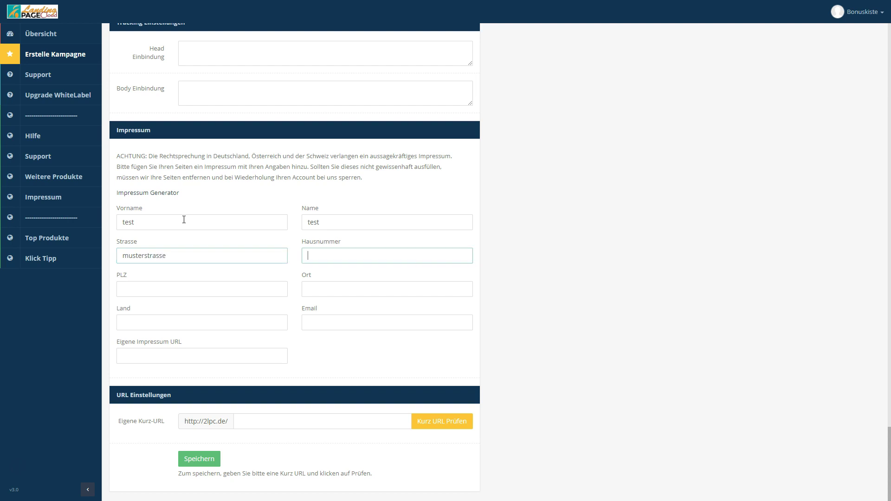
type("14")
key("Tab")
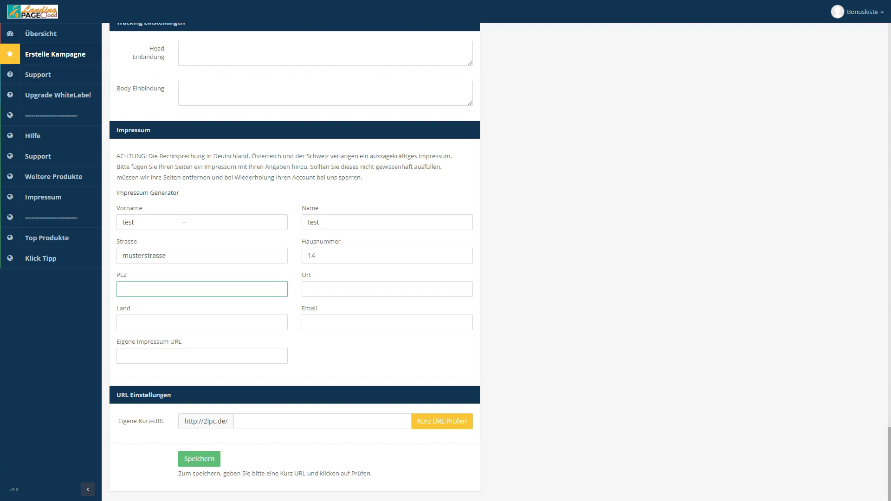
Complete the Impressum address with a sample postcode, city and country, leaving the e-mail field empty
type("12345")
key("Tab")
type("Berlin")
key("Tab")
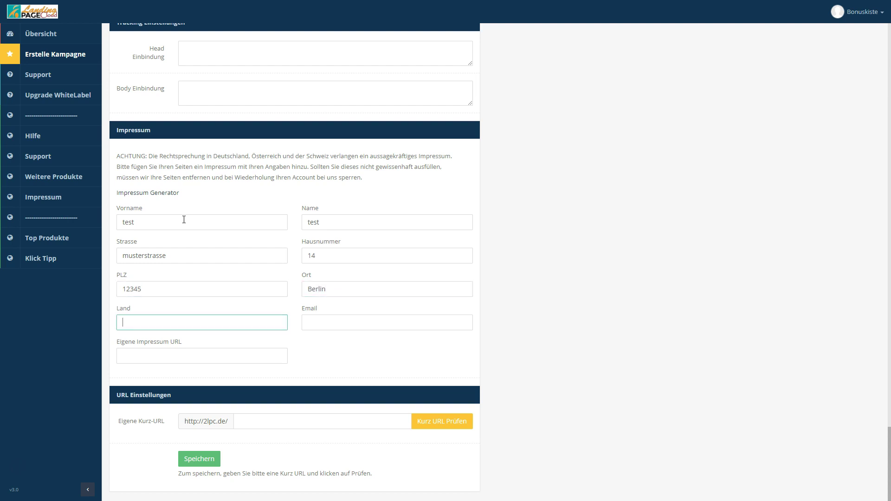
type("Deutschland")
key("Tab")
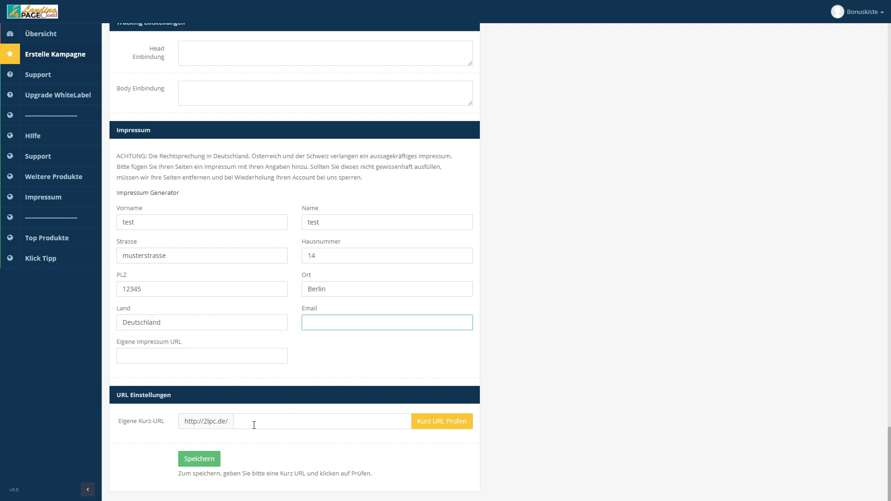
Set the campaign's own short URL ending to "hundetraining" and try to save the campaign
left_click(252, 422)
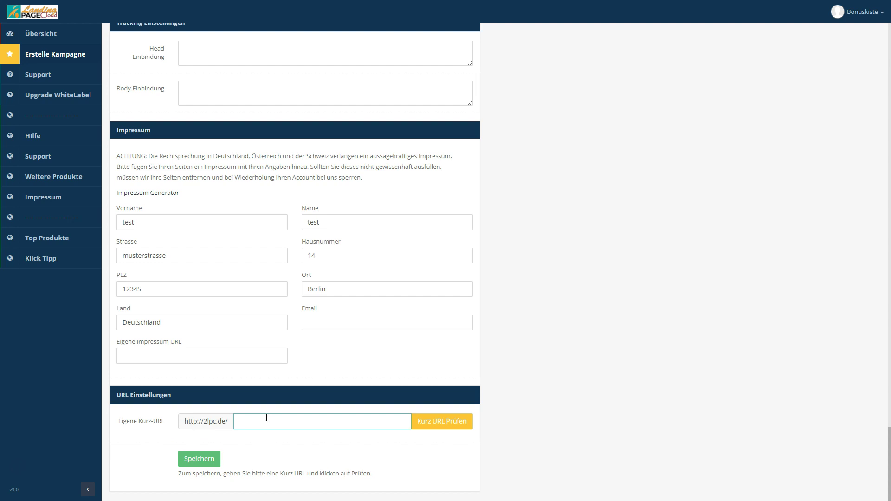
type("hundetraining")
left_click(207, 464)
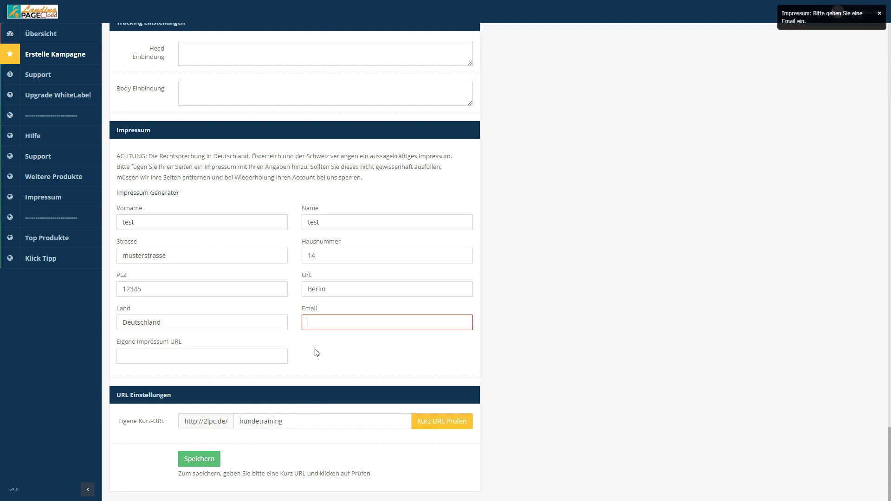
Fill in the Impressum's e-mail field with a sample address and try to save the campaign again
type("test@gmail.com")
key("Tab")
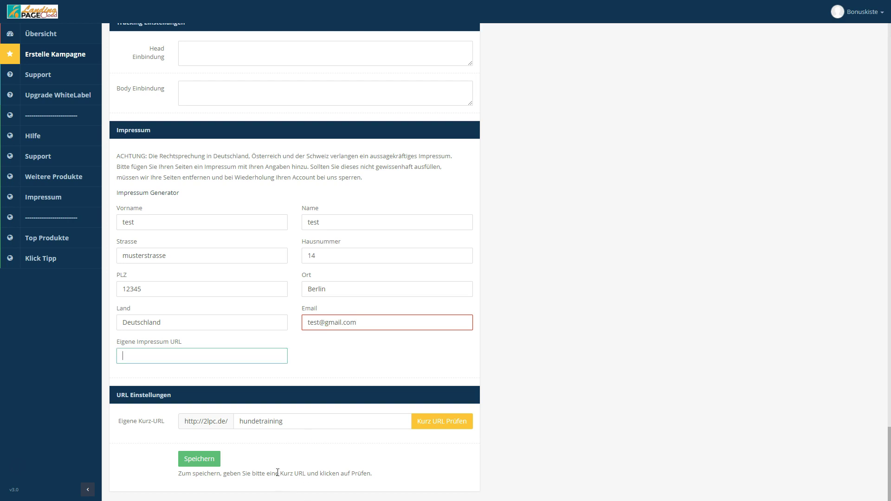
left_click(192, 459)
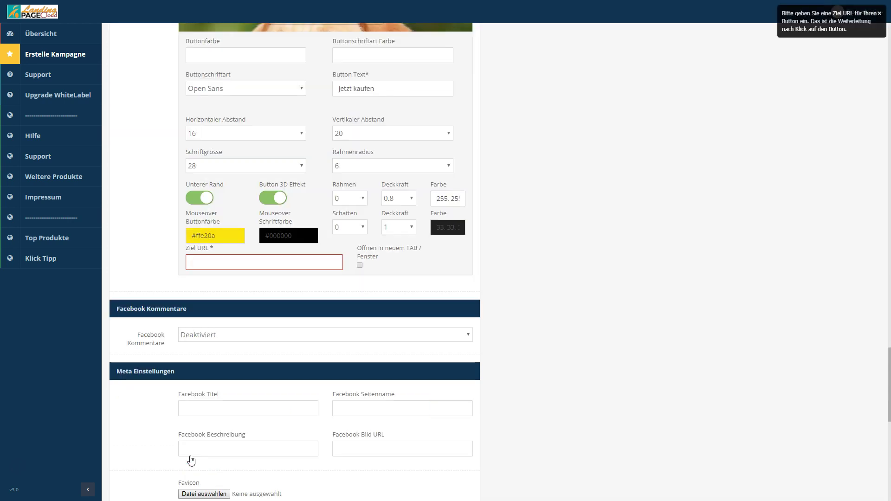
Set the buy button's target URL to "google.at" and save the campaign
scroll(241, 298, "up", 2)
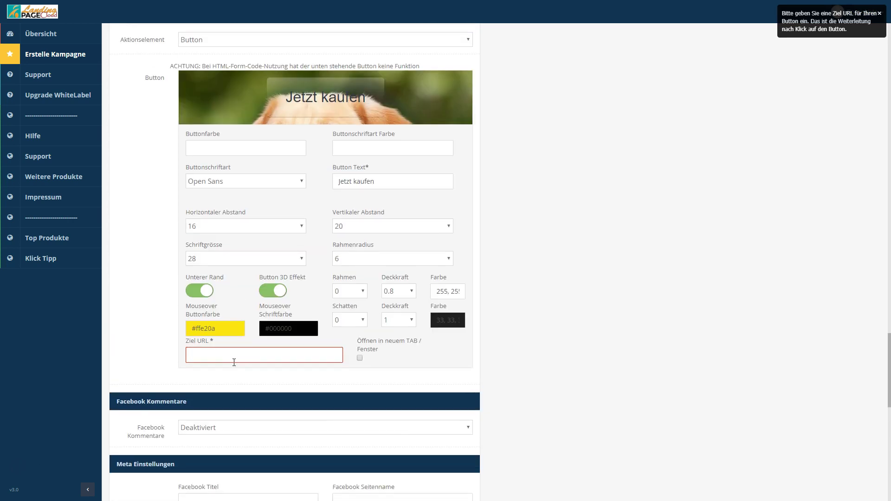
type("google.at")
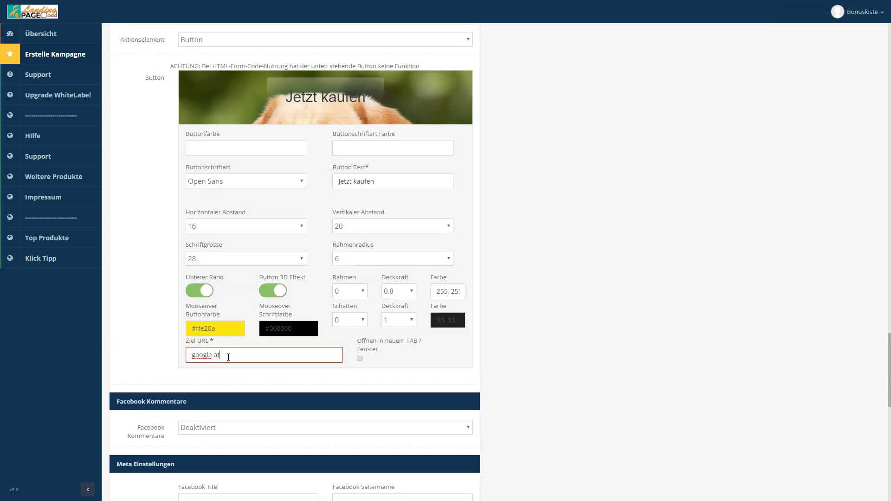
scroll(581, 299, "up", 3)
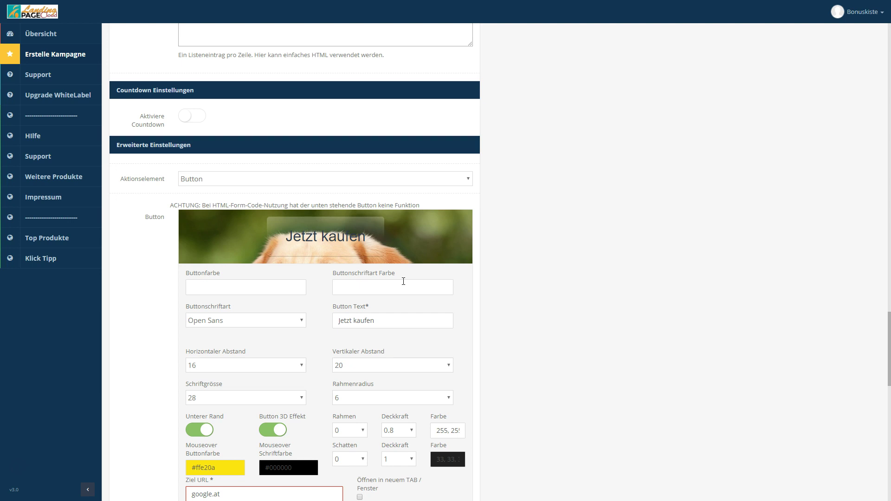
scroll(403, 282, "down", 15)
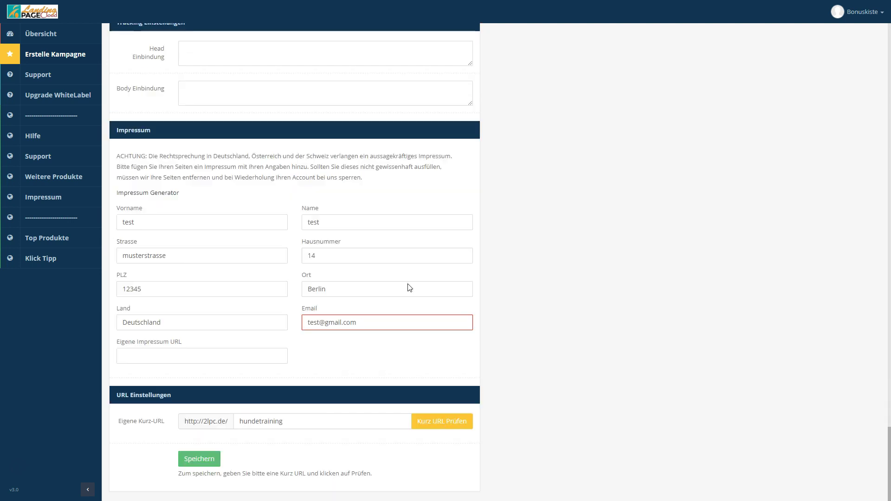
left_click(205, 461)
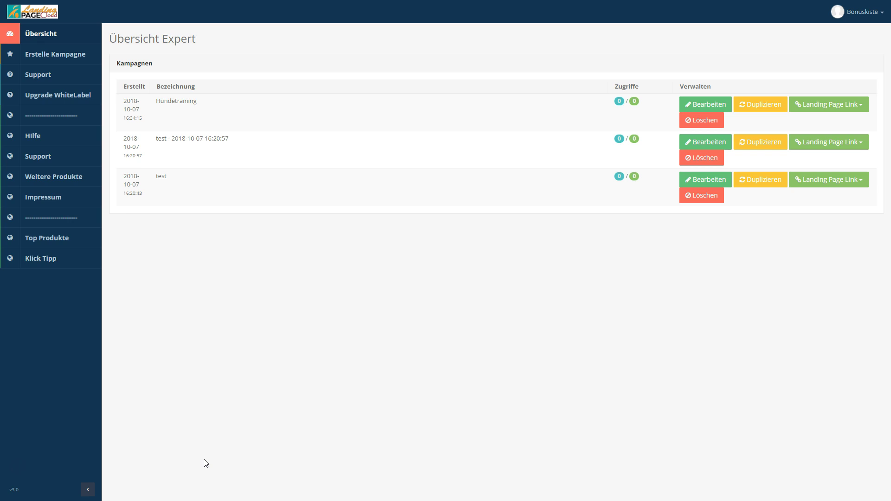
Open the Hundetraining landing page in a new window and look it over from the heading down to the Impressum
left_click(843, 103)
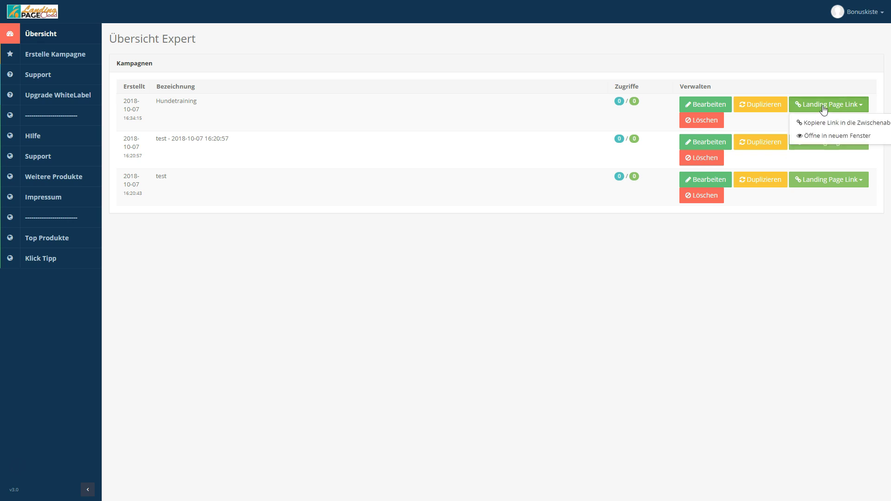
left_click(819, 136)
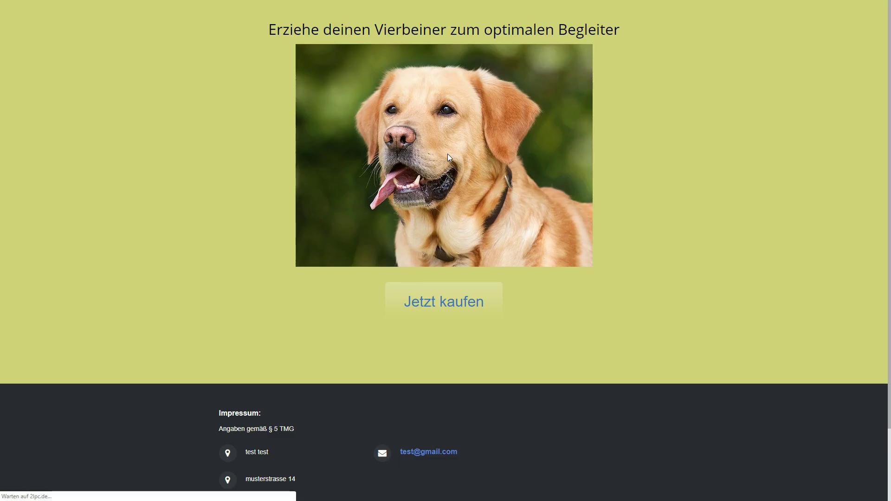
scroll(326, 330, "down", 2)
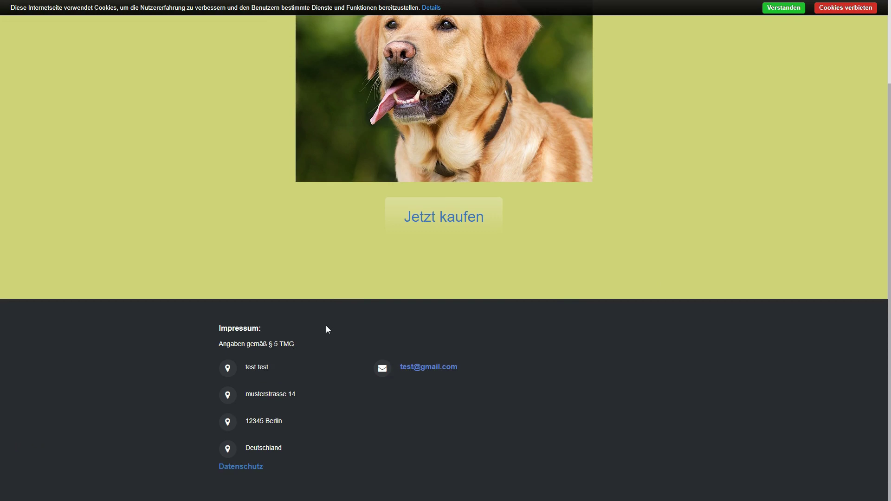
scroll(604, 281, "up", 2)
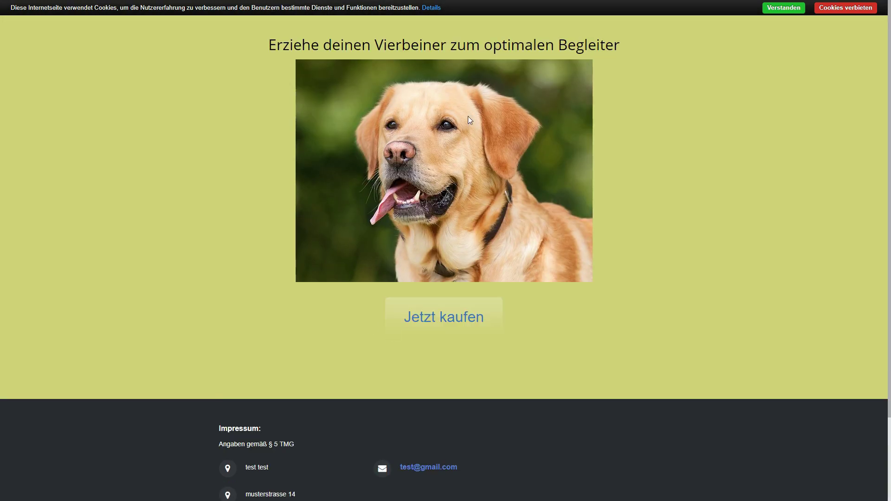
scroll(637, 219, "down", 2)
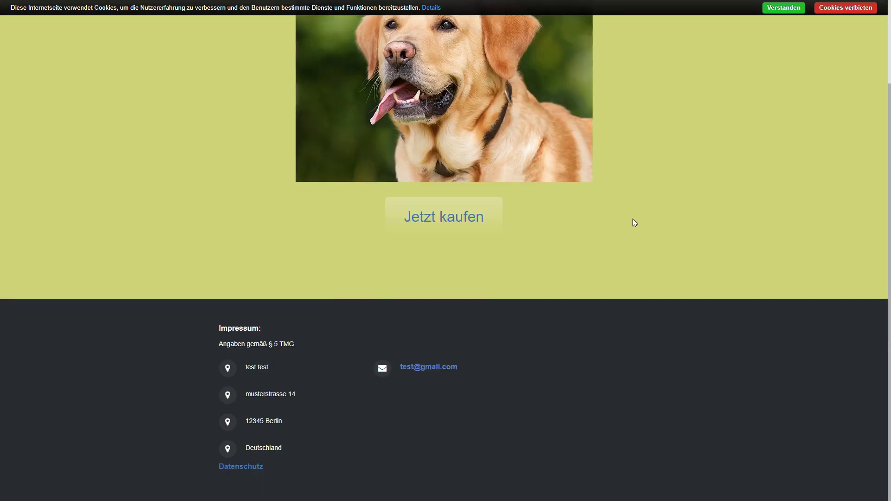
scroll(623, 230, "up", 2)
scroll(604, 235, "up", 1)
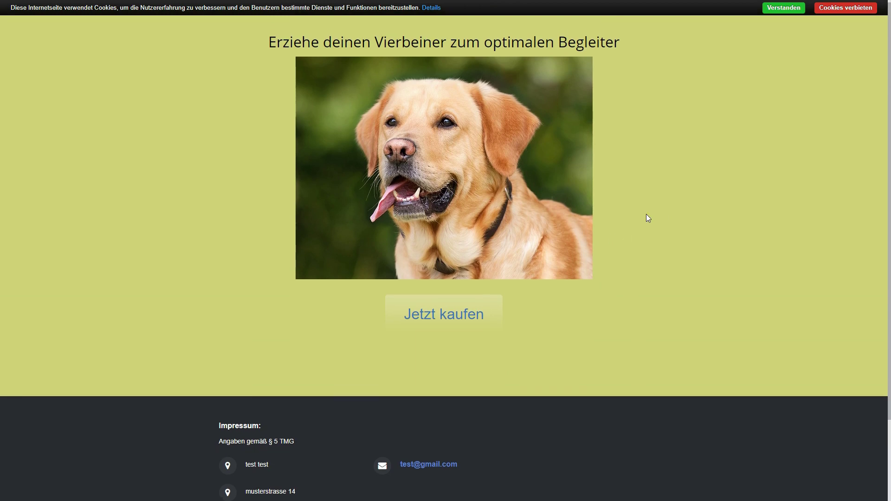
Accept the cookie notice and check the published page's heading, "Jetzt kaufen" button and Impressum
left_click(780, 11)
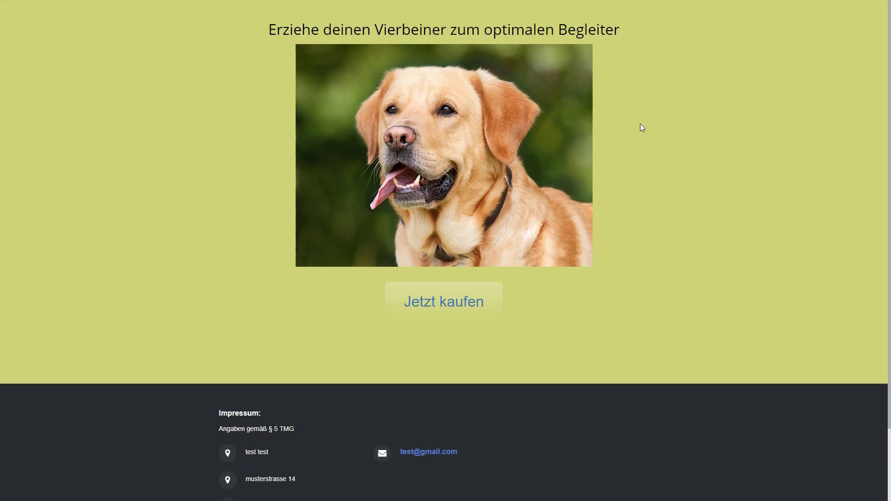
left_click_drag(260, 31, 539, 32)
left_click(540, 32)
left_click_drag(418, 302, 708, 334)
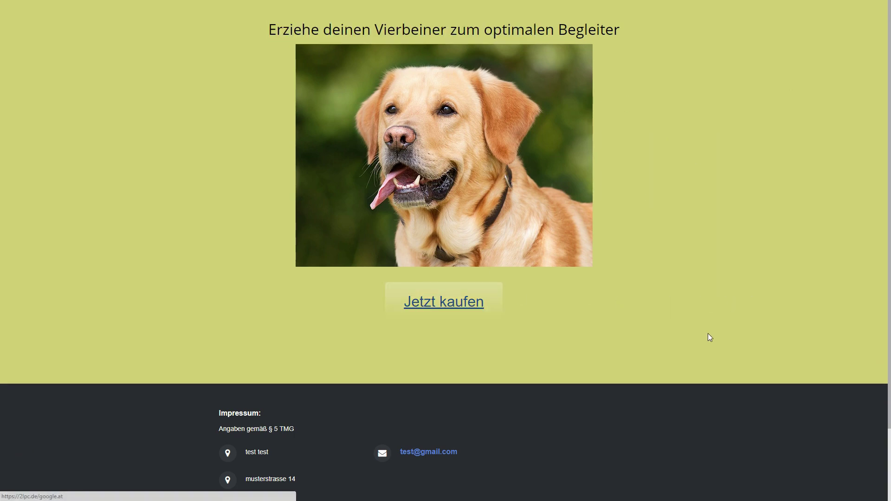
scroll(712, 319, "down", 2)
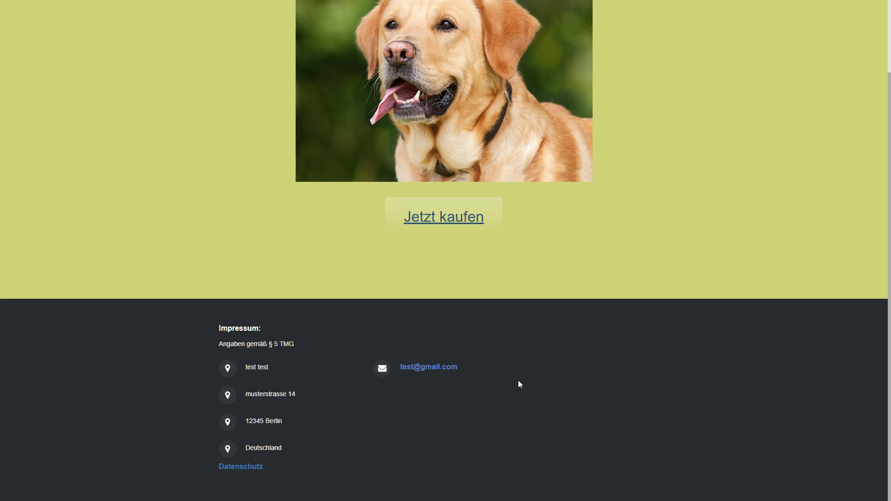
scroll(518, 380, "up", 2)
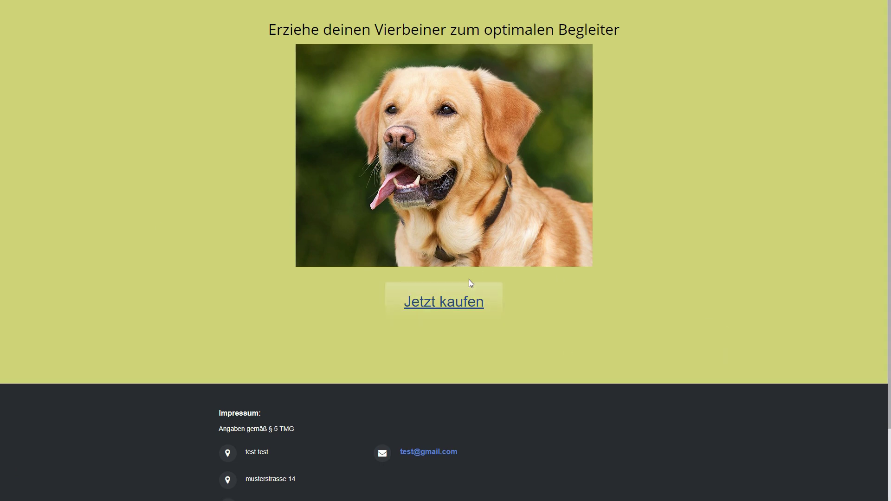